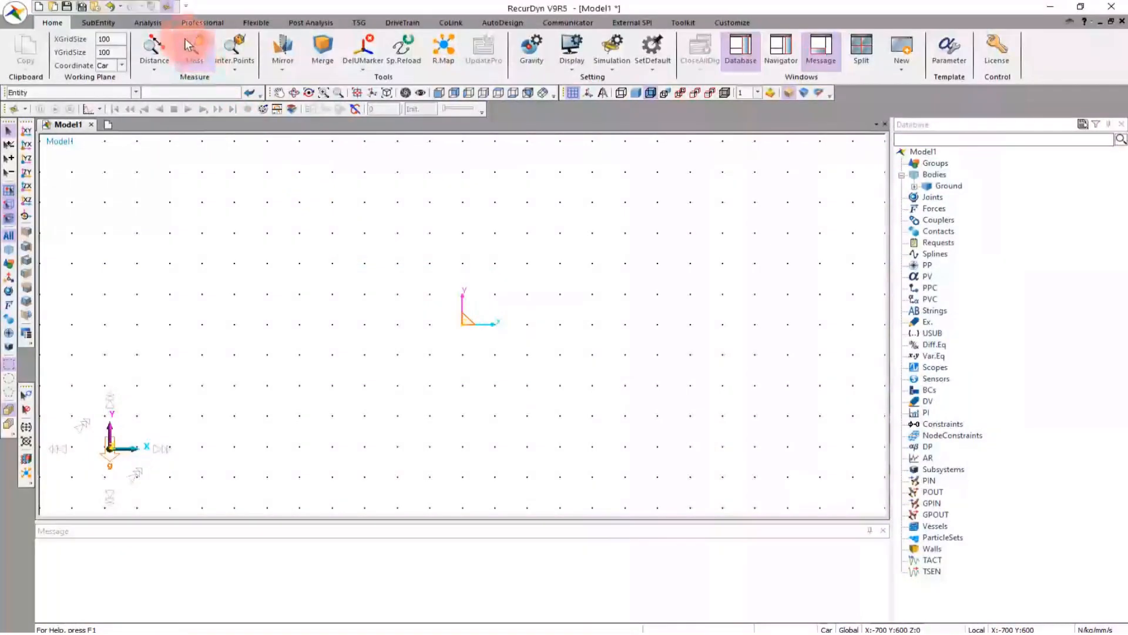
- Create a model-level parametric value of 500
click(102, 23)
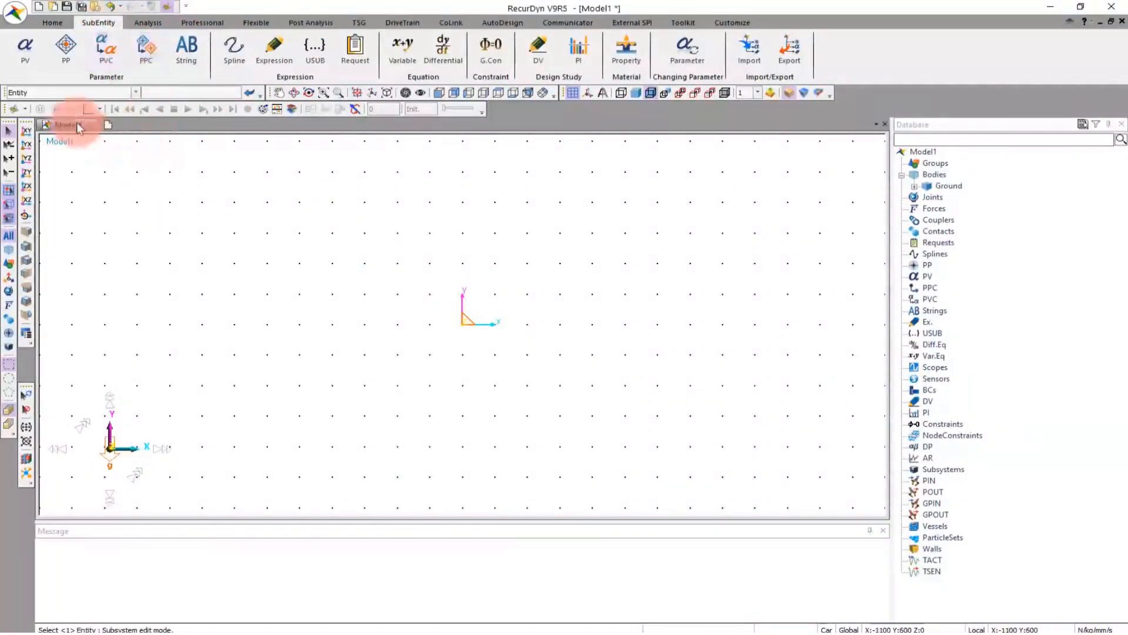
click(27, 50)
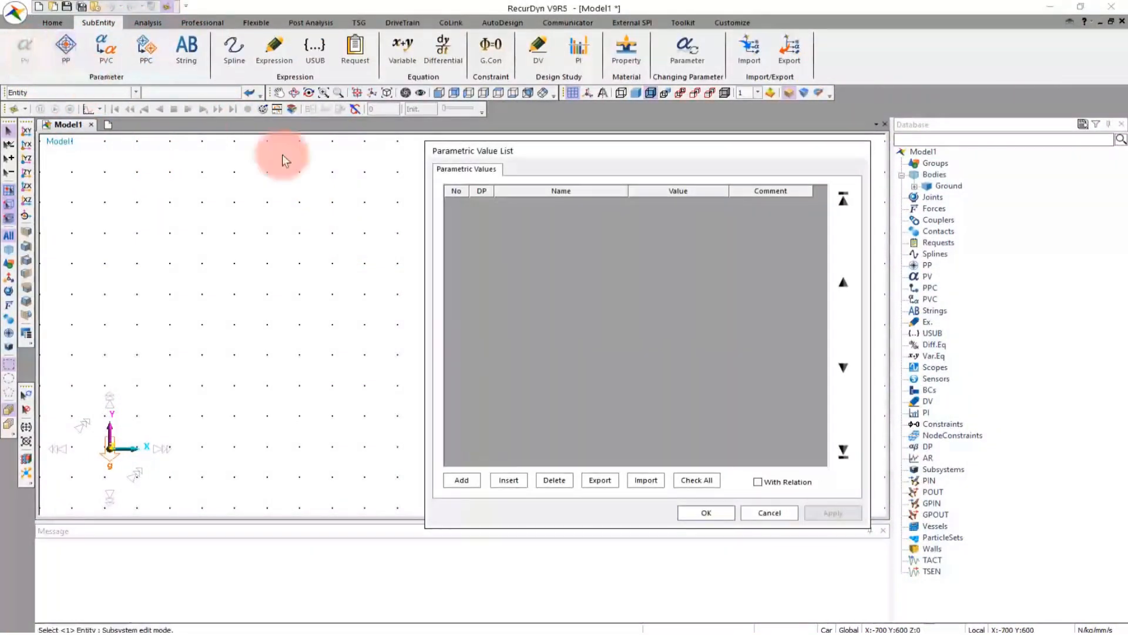
drag(640, 156, 566, 150)
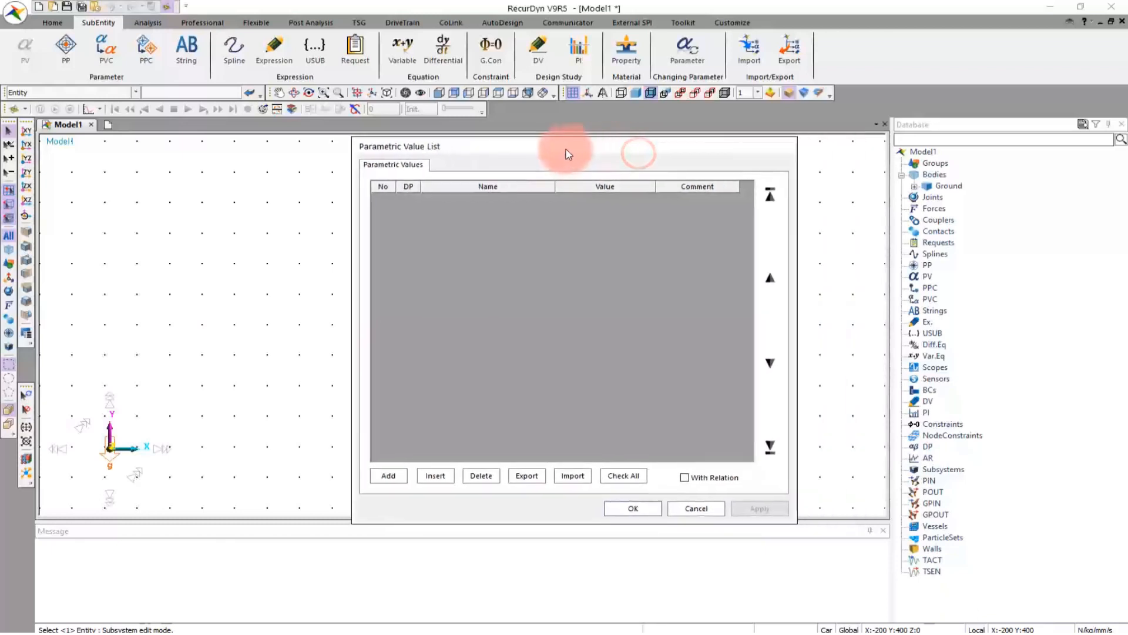
click(380, 473)
double_click(593, 201)
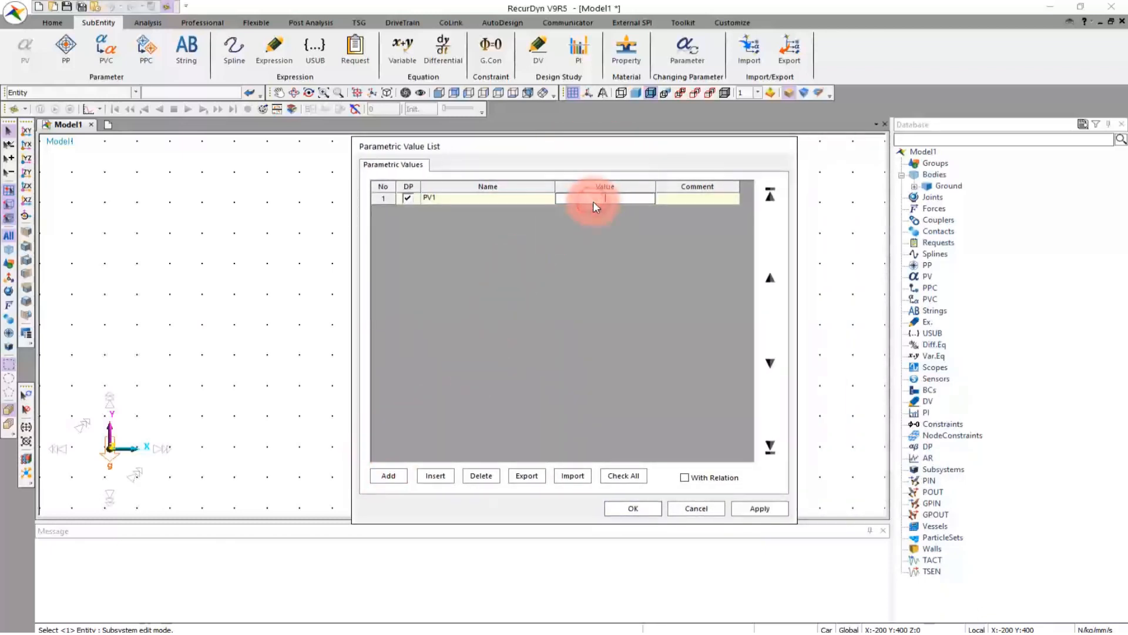
text(500)
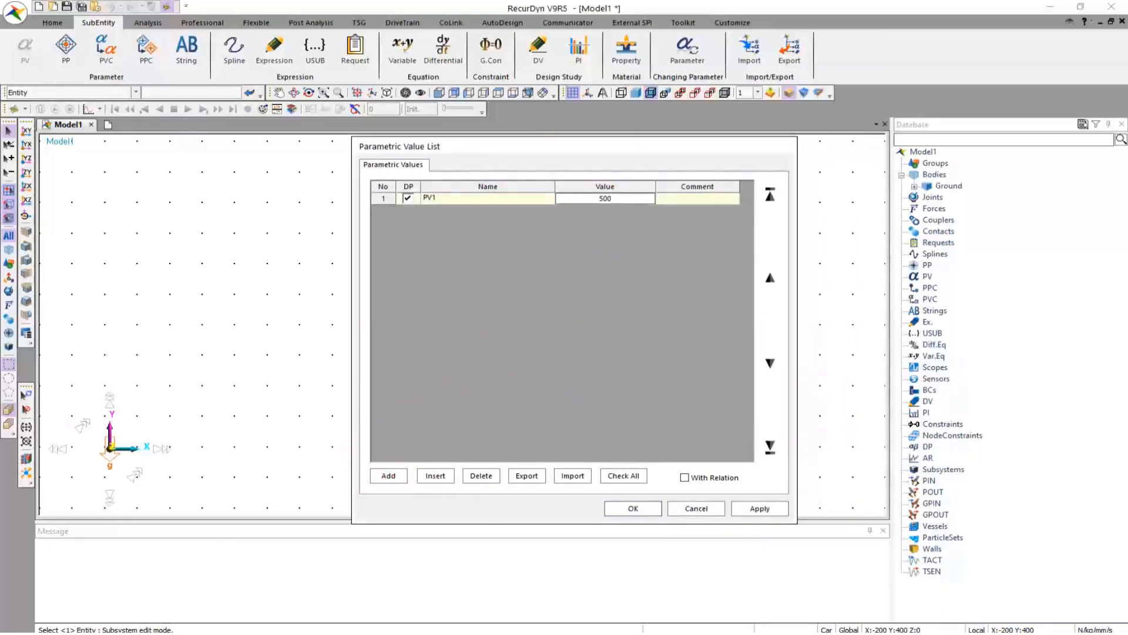
click(639, 508)
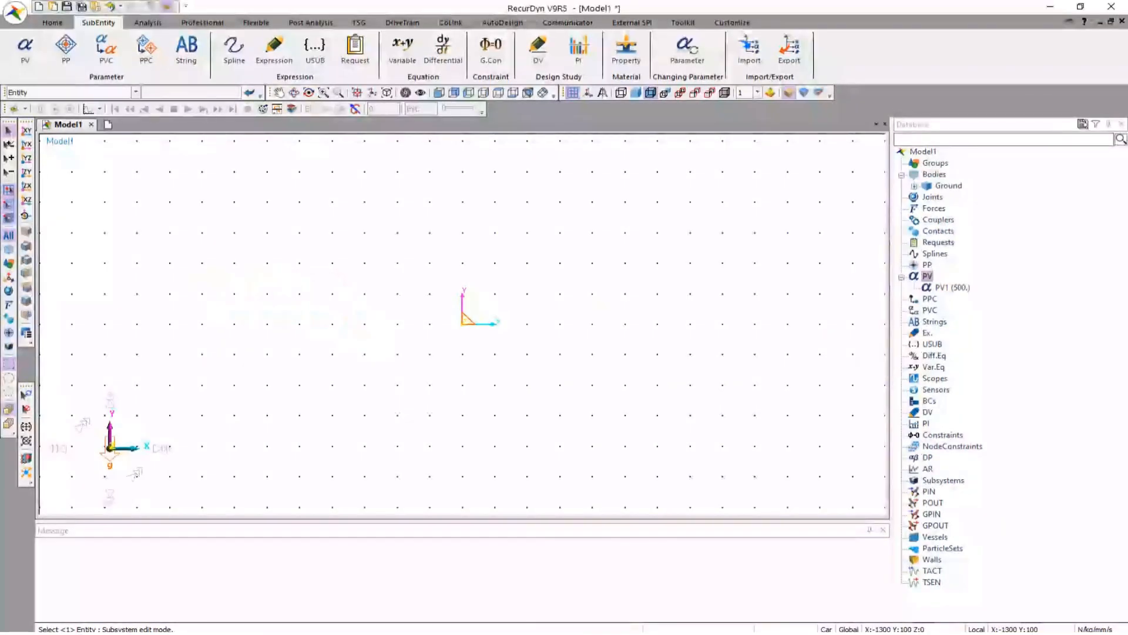
- Create a cylinder body along the X axis from the origin to 600, 0, 0
click(220, 24)
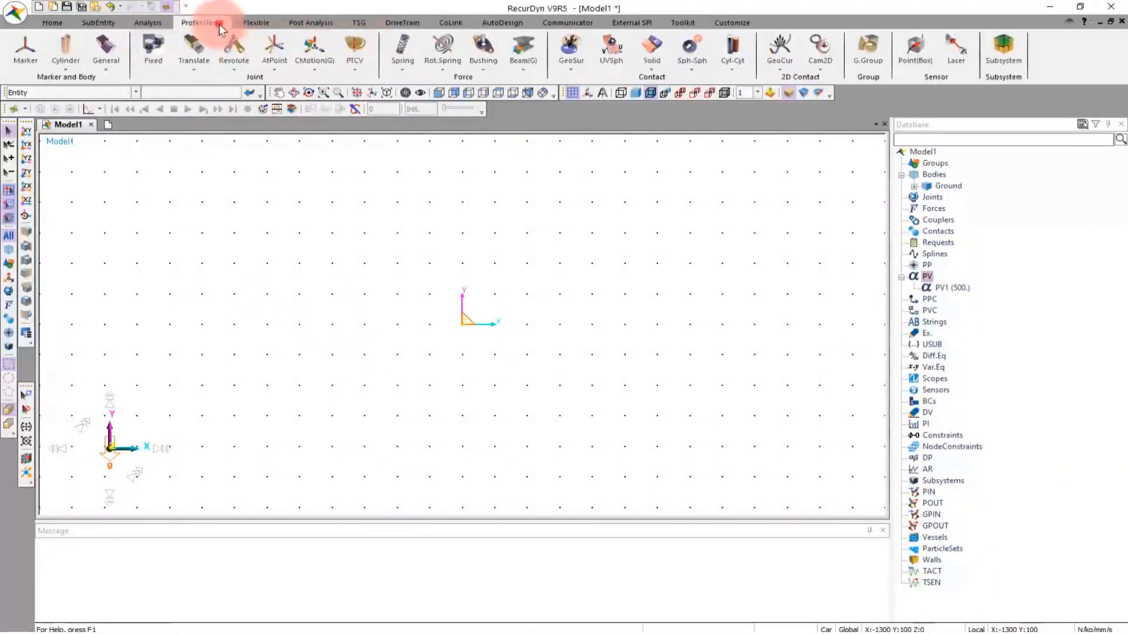
click(72, 47)
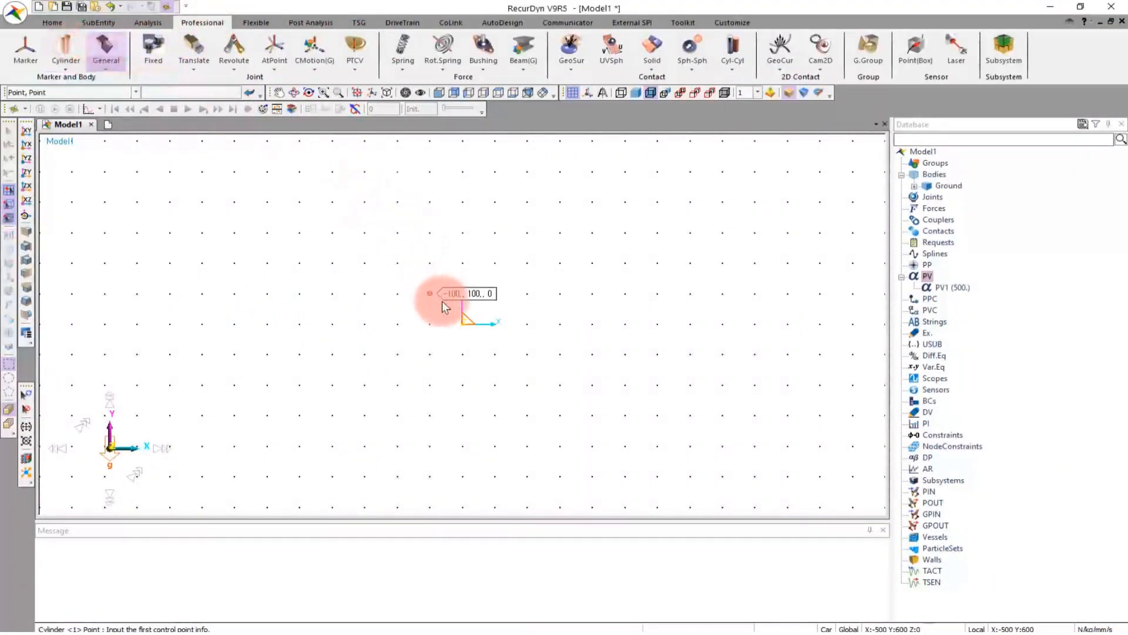
click(465, 327)
click(646, 327)
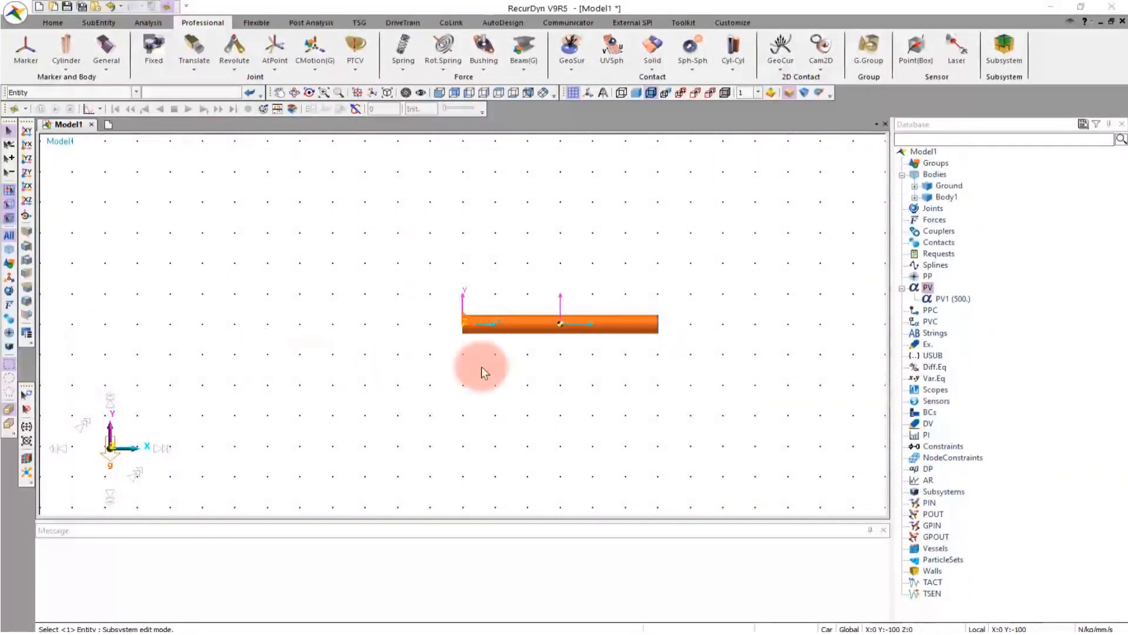
- Enter body editing for the cylinder and add a body-level parametric value of 500
click(521, 330)
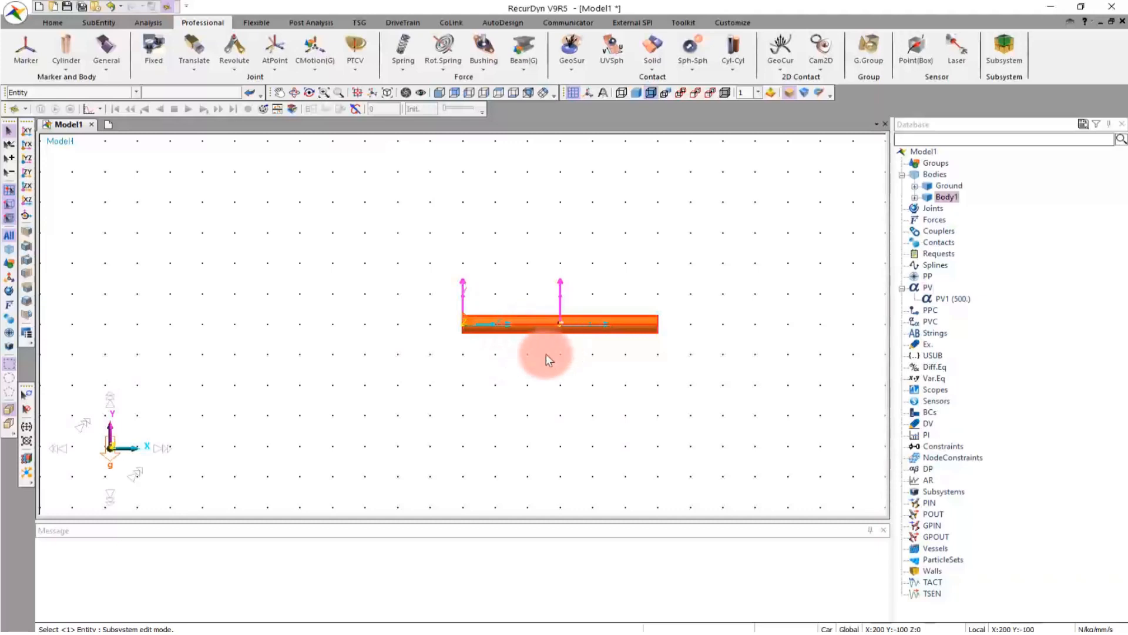
double_click(624, 326)
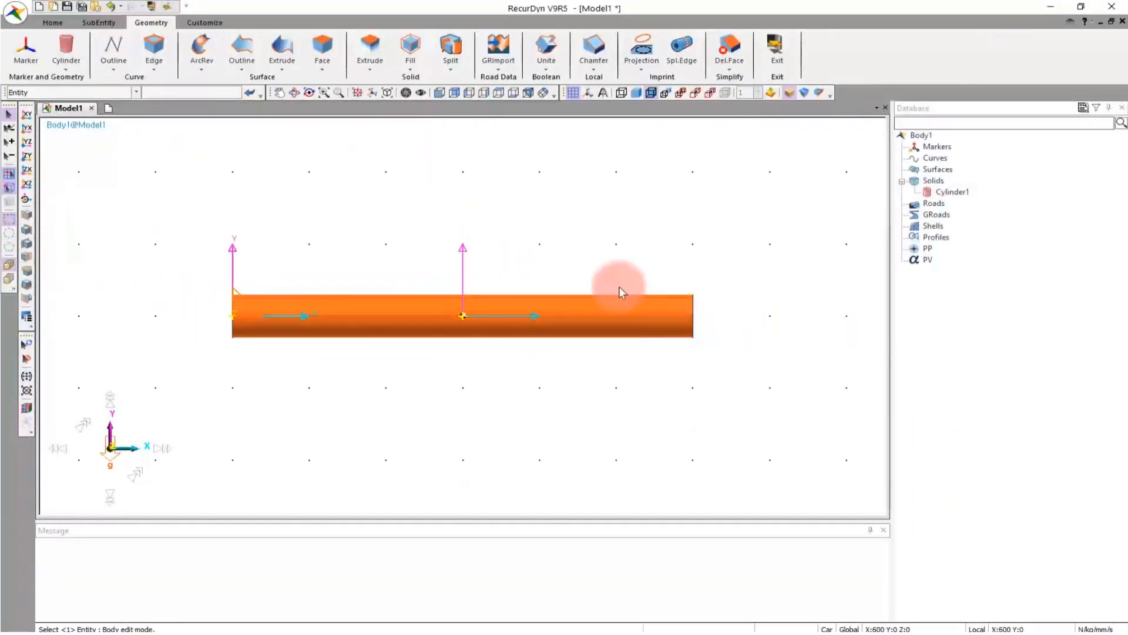
click(102, 23)
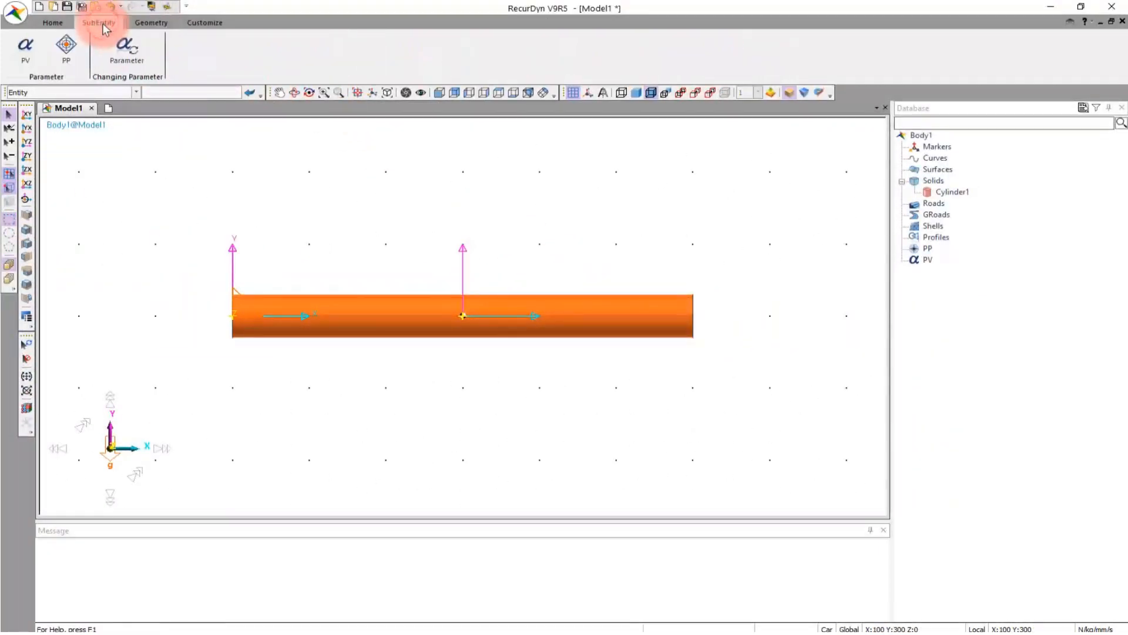
click(18, 47)
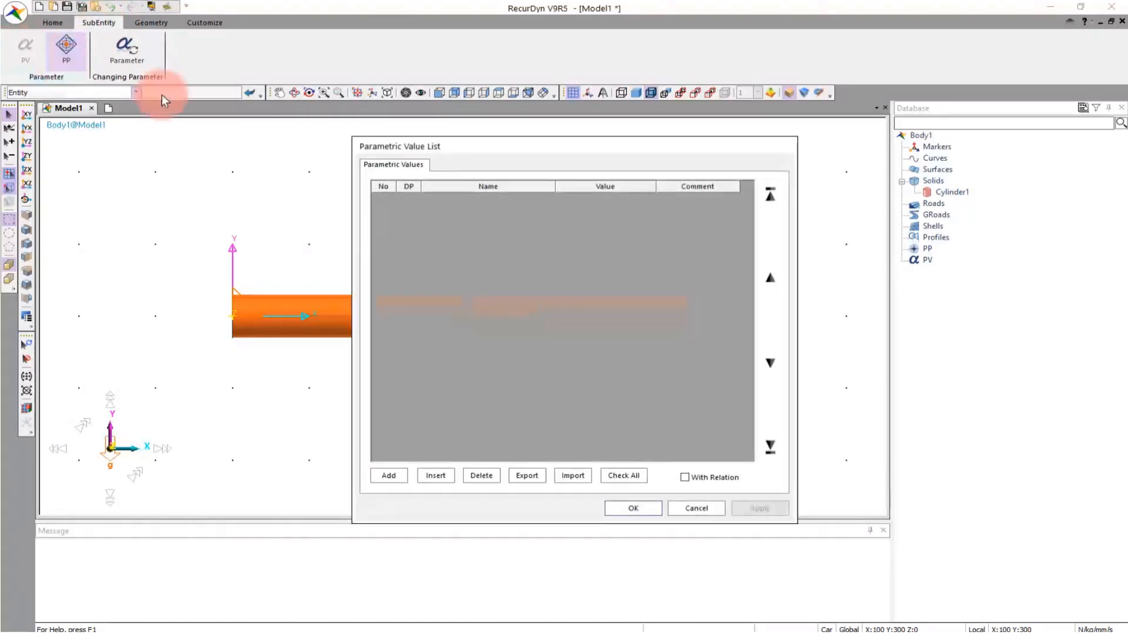
click(388, 475)
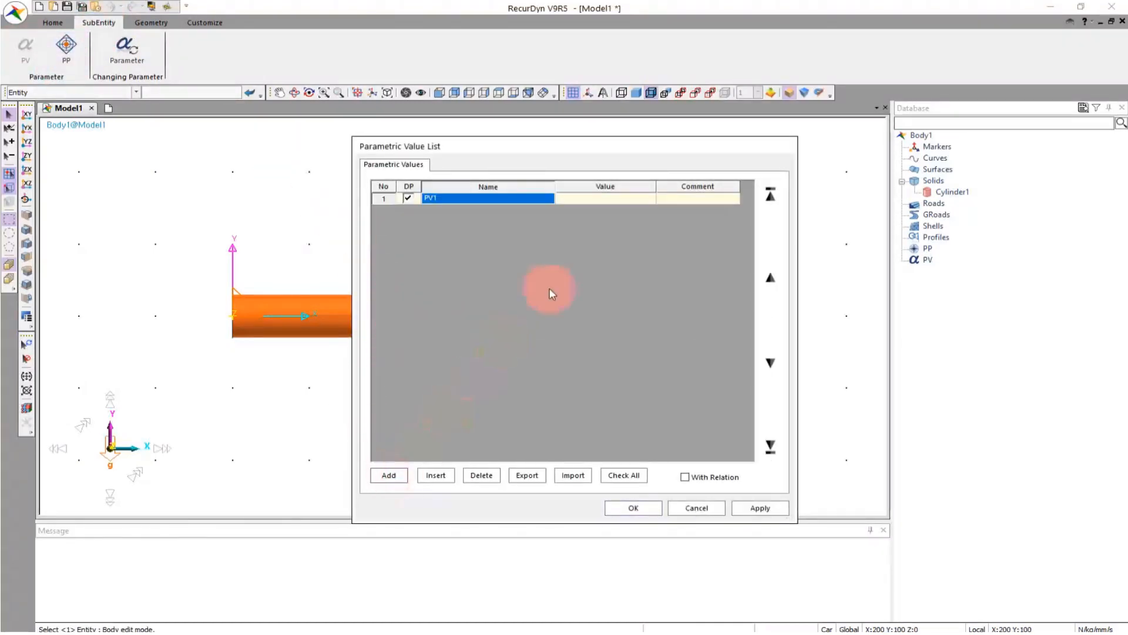
click(623, 200)
text(500)
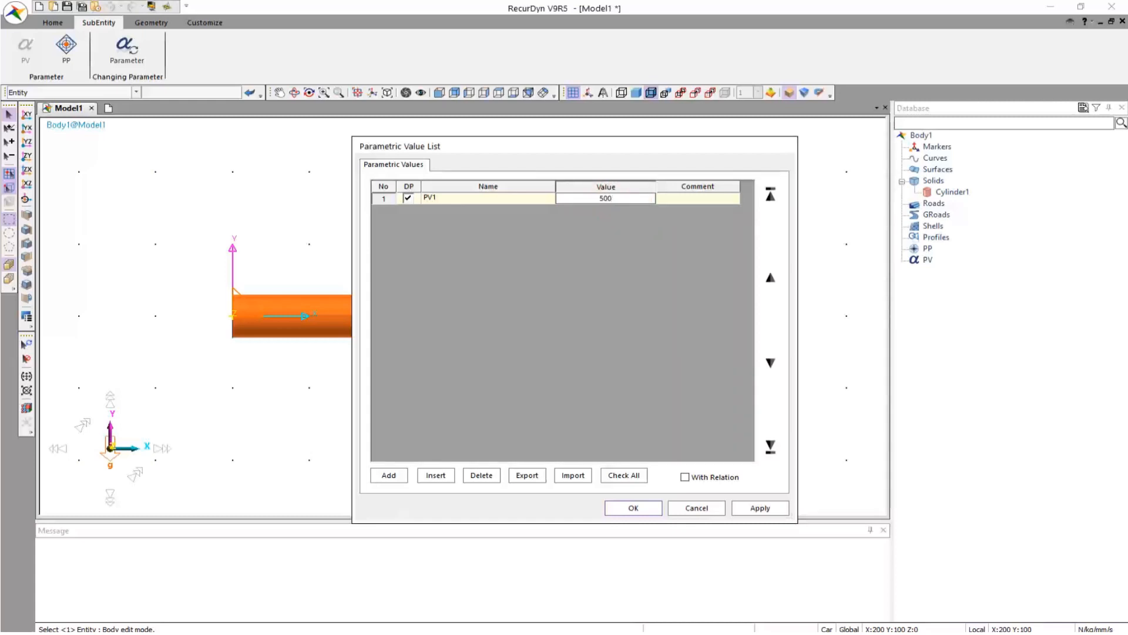
click(607, 229)
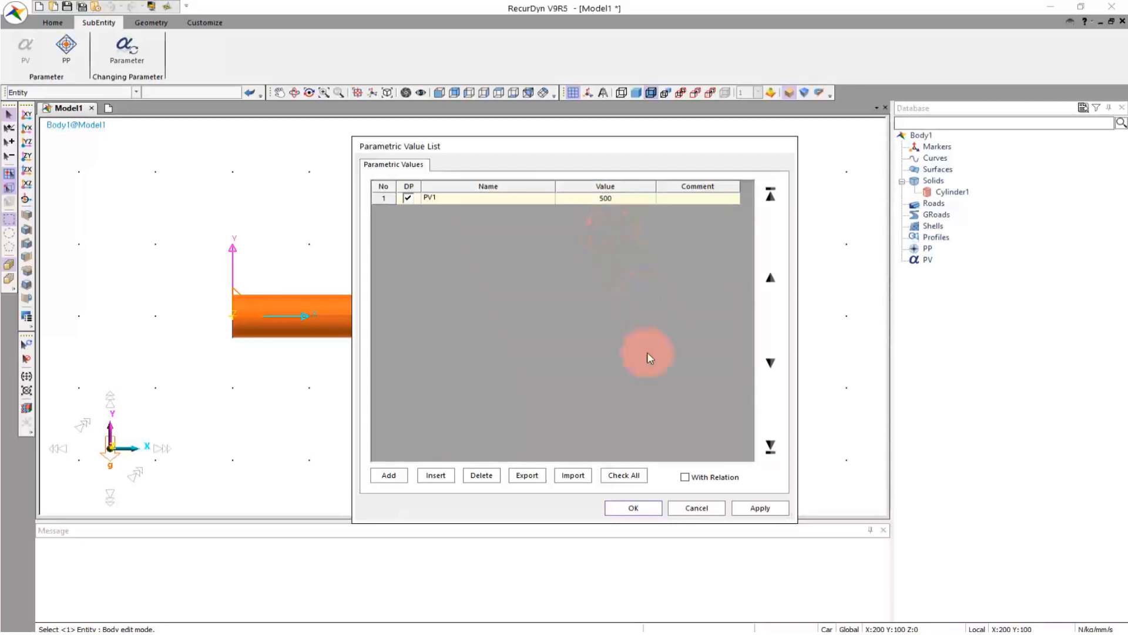
click(633, 509)
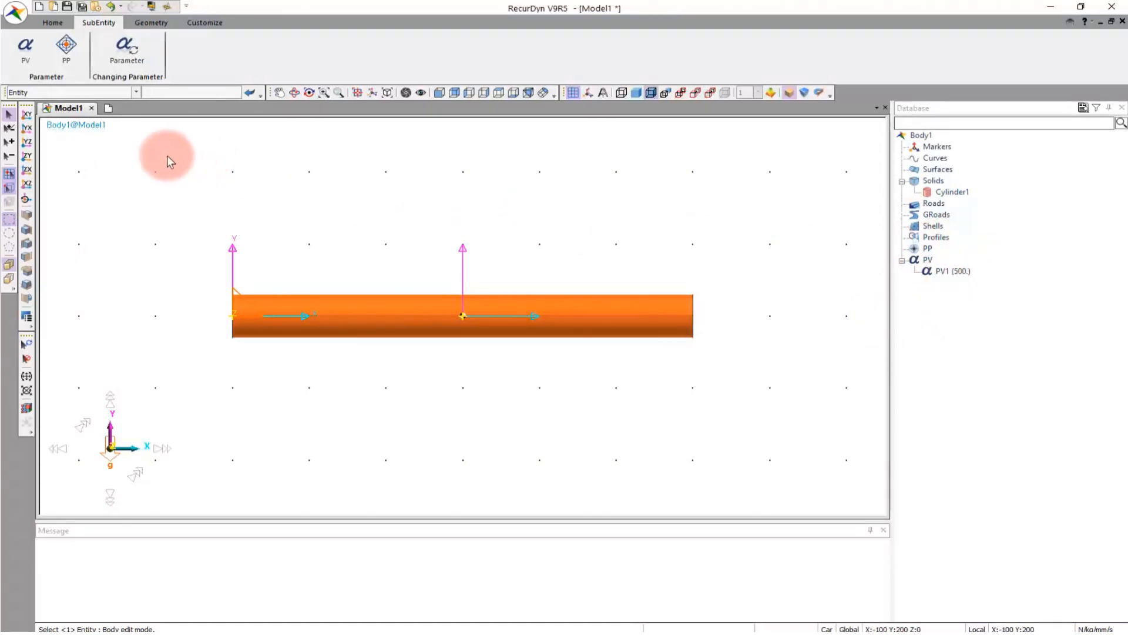
- Add a parametric point to the body with coordinates PV1,0,0
click(73, 47)
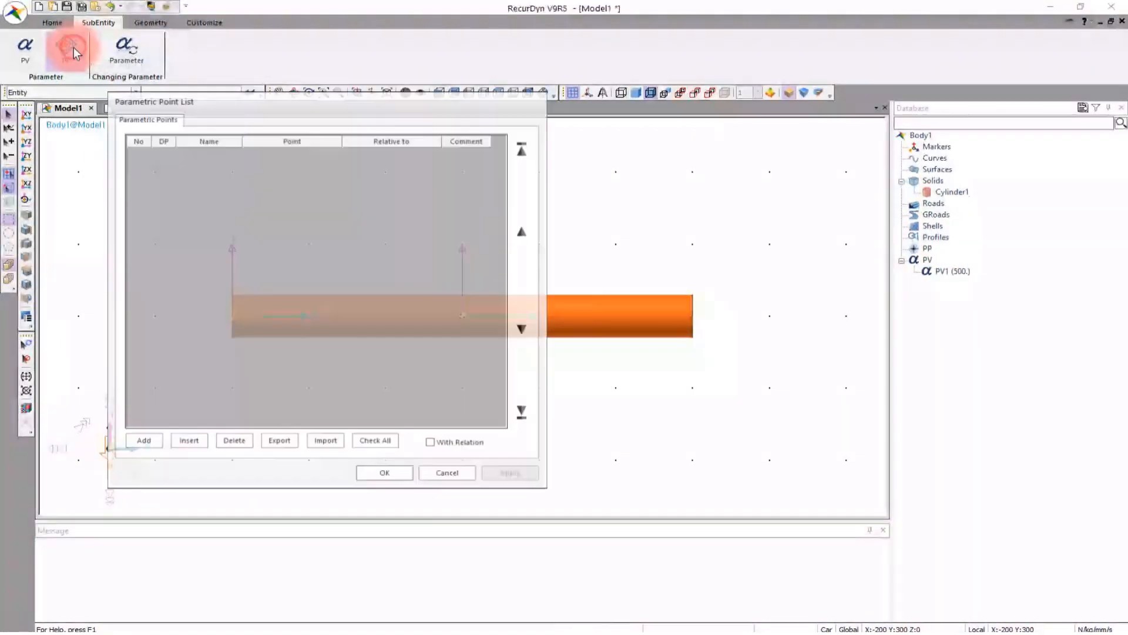
click(142, 441)
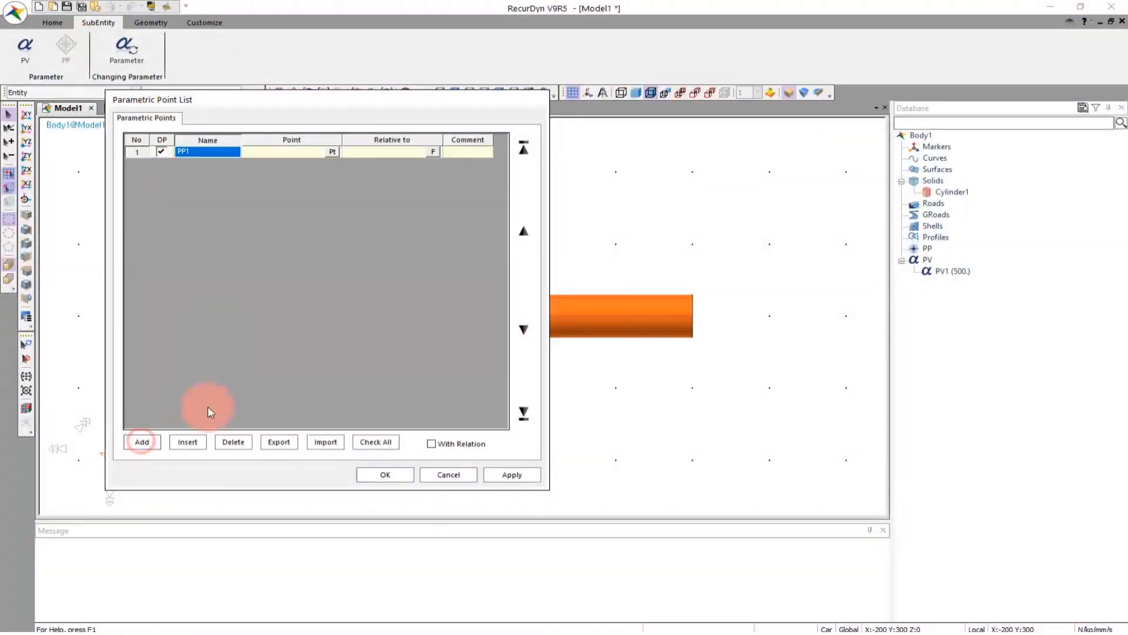
click(281, 153)
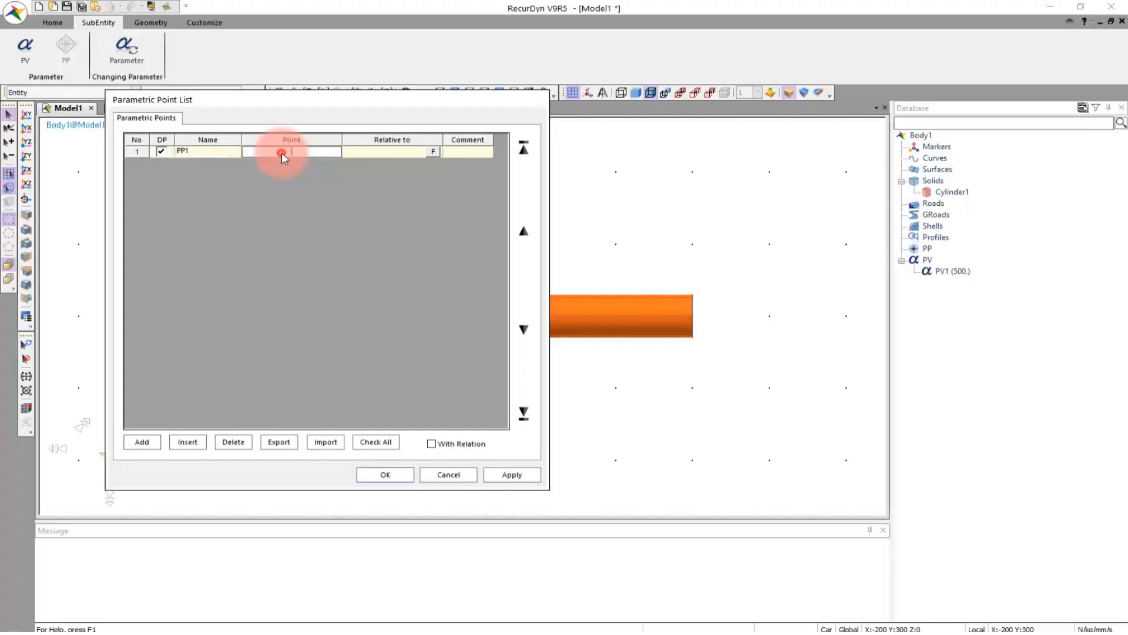
text(PV)
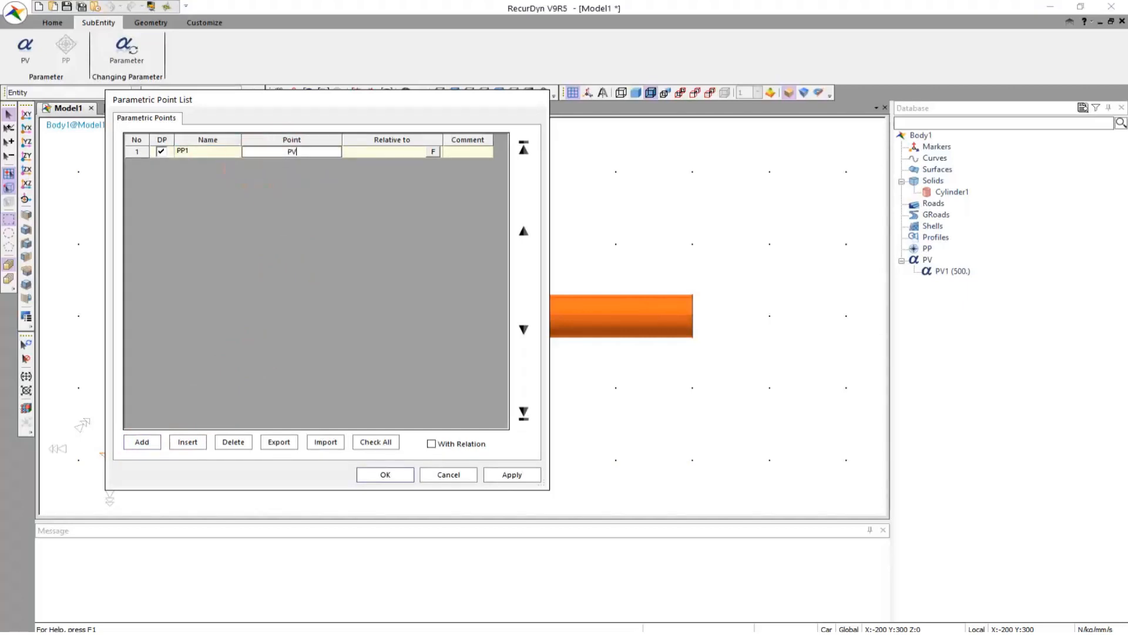
text(1,0,0)
click(315, 193)
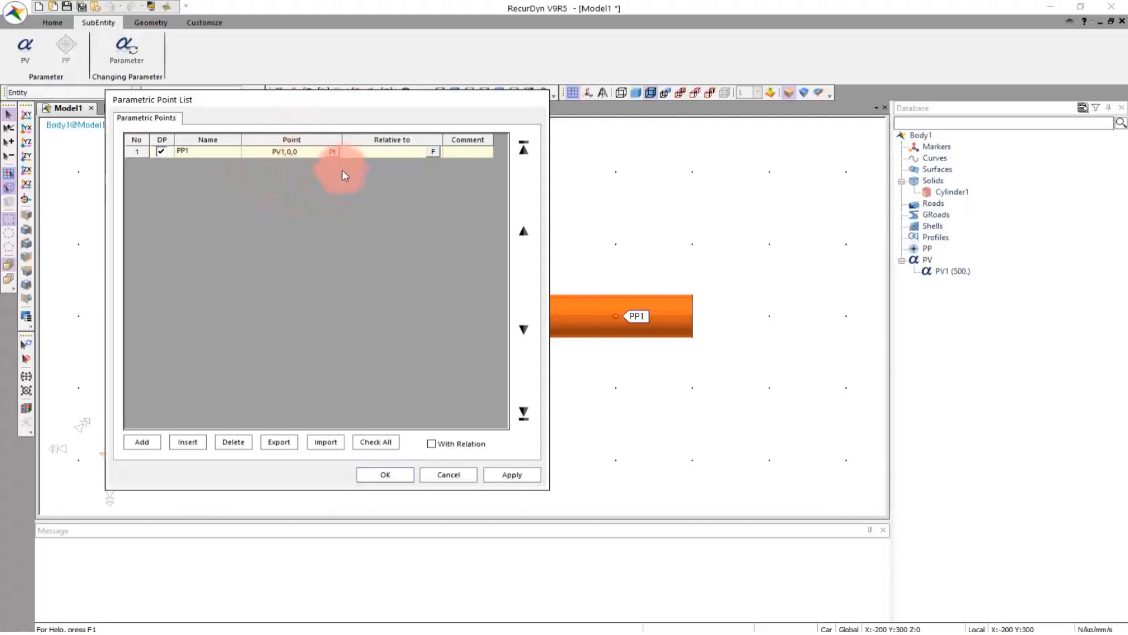
click(390, 477)
- Set the cylinder's second point to the parametric point PP1 in its properties
click(678, 330)
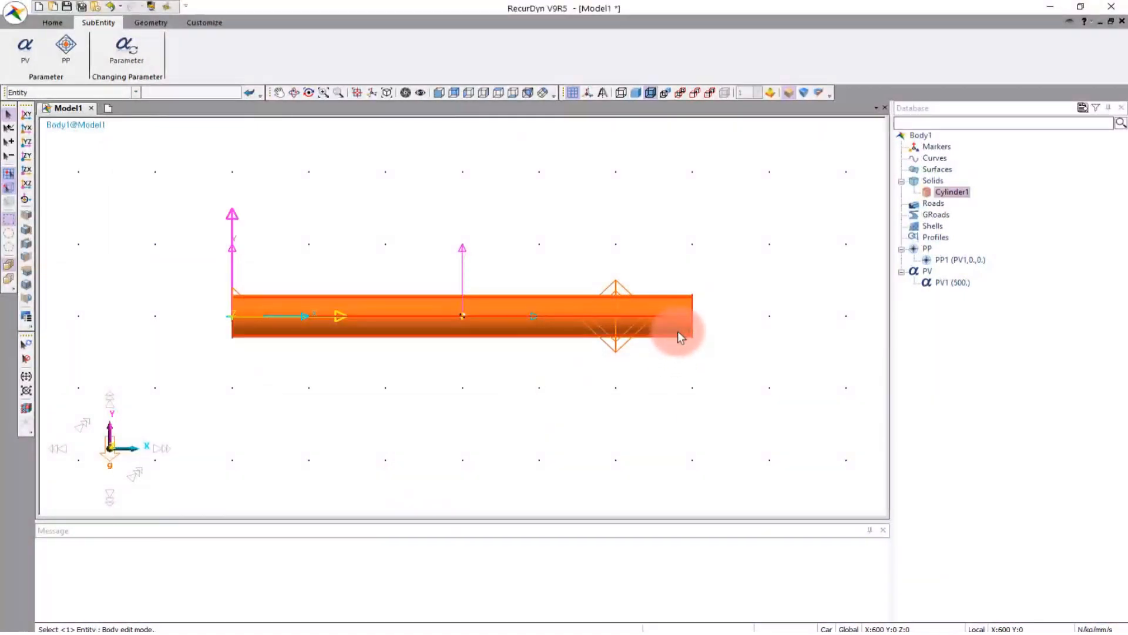
right_click(678, 331)
click(699, 427)
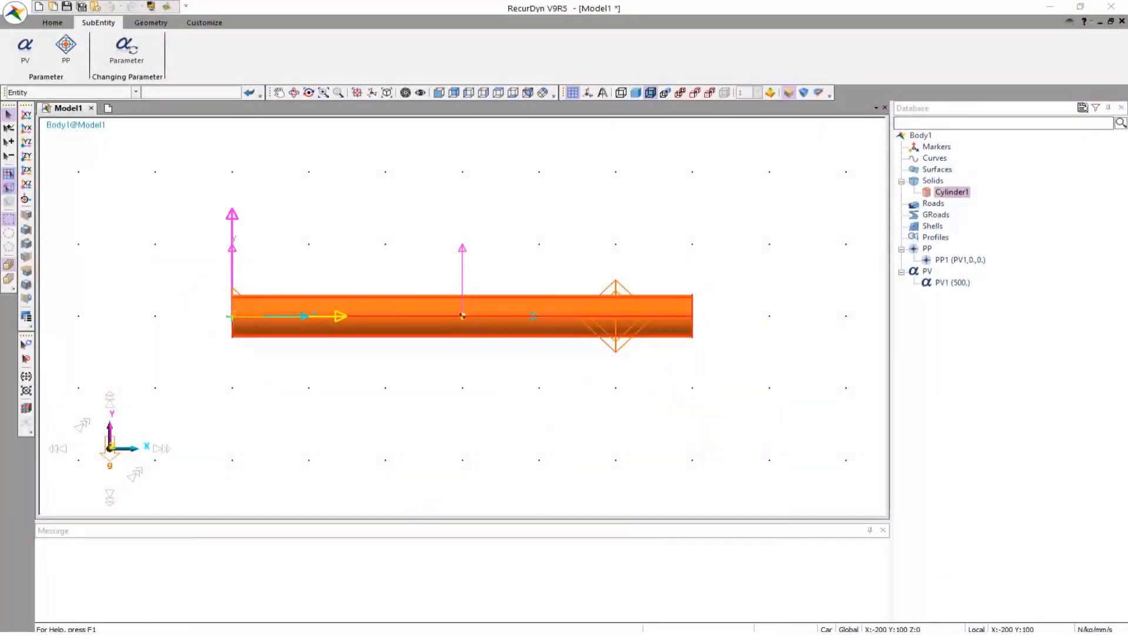
drag(343, 160, 346, 240)
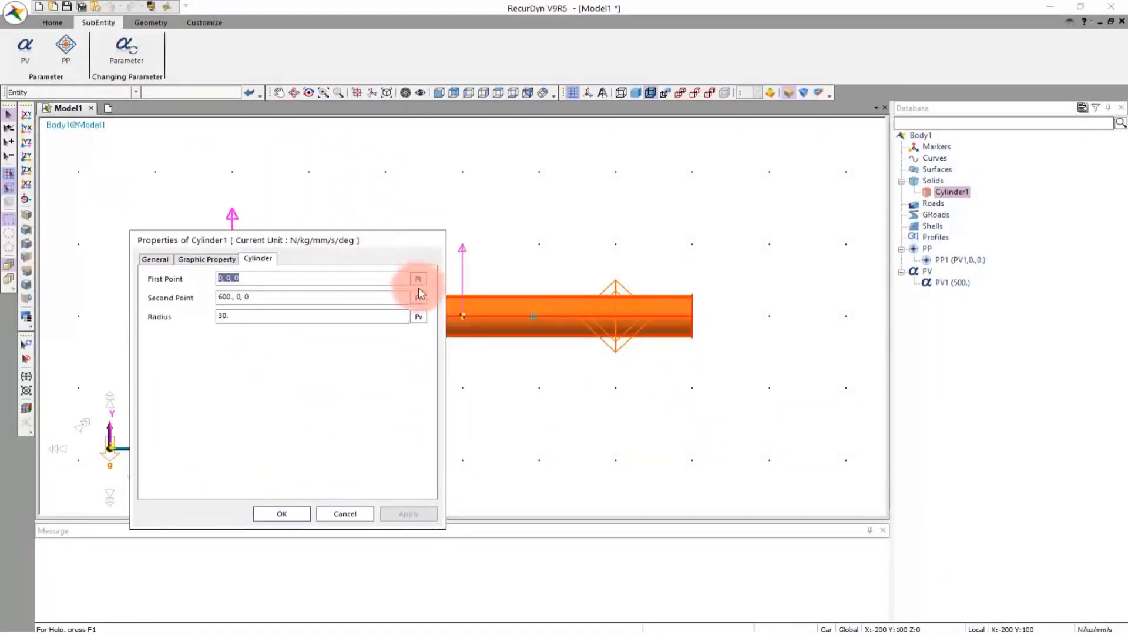
click(236, 284)
click(417, 299)
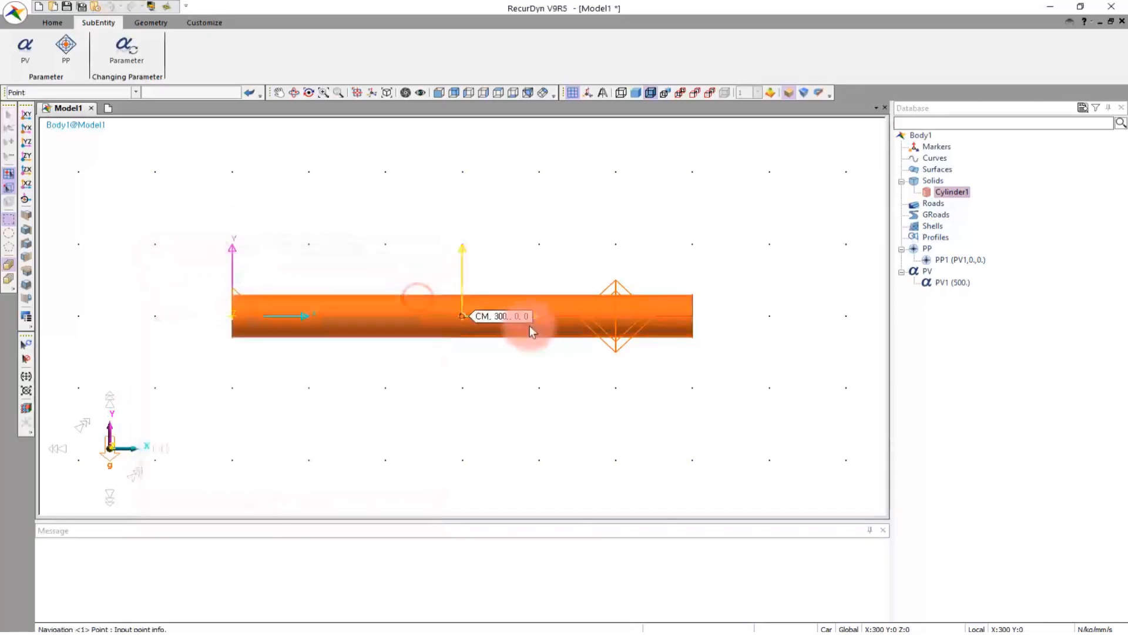
click(612, 348)
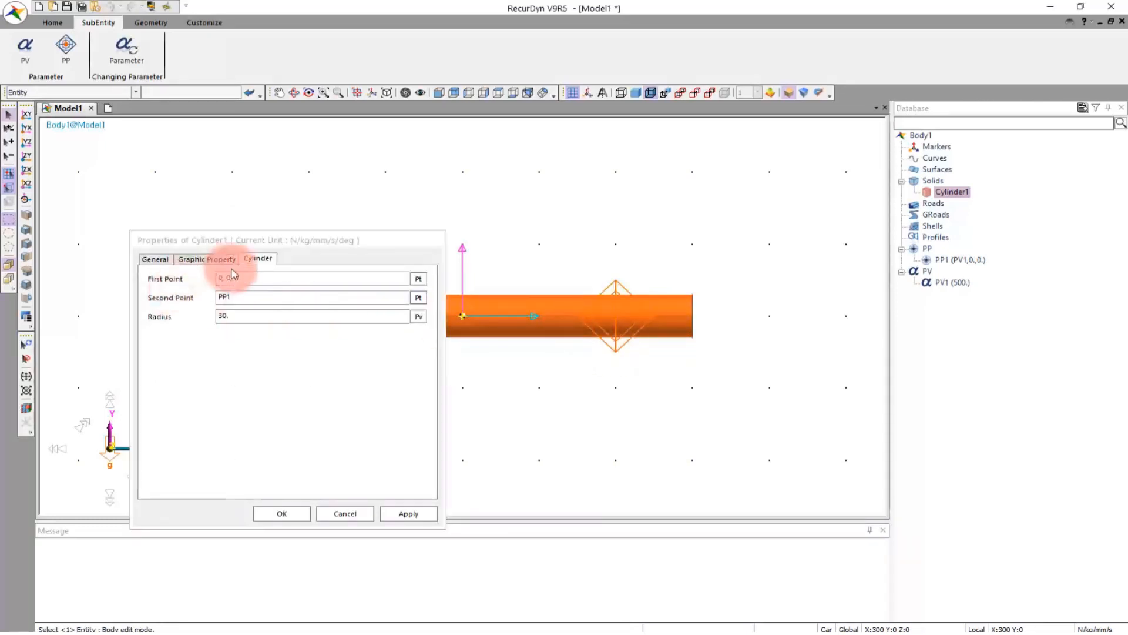
click(300, 514)
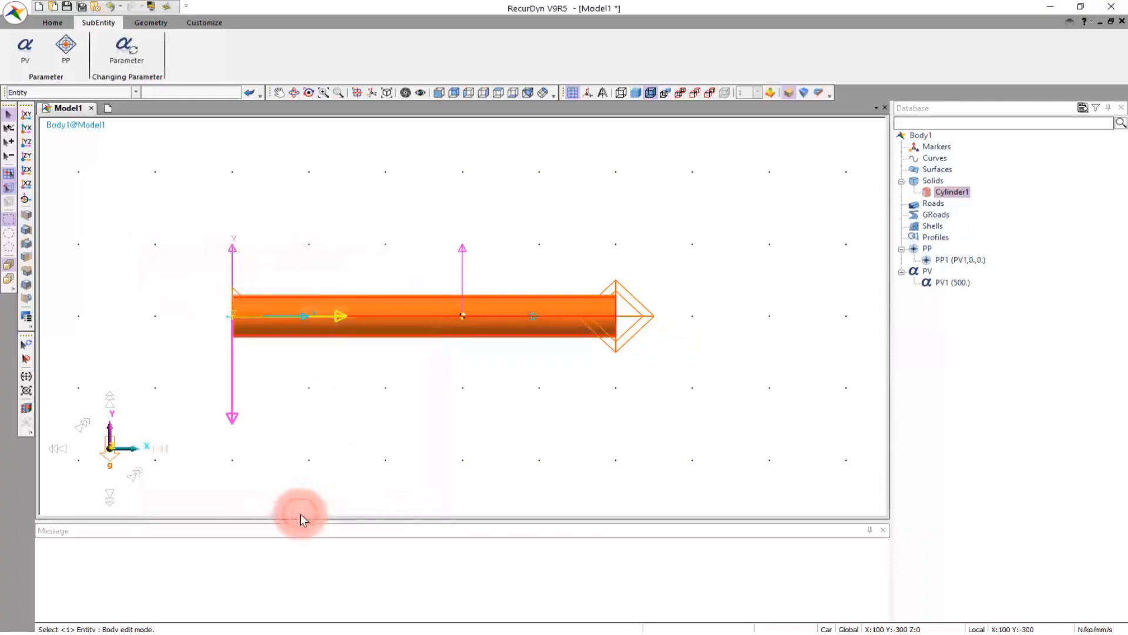
click(539, 448)
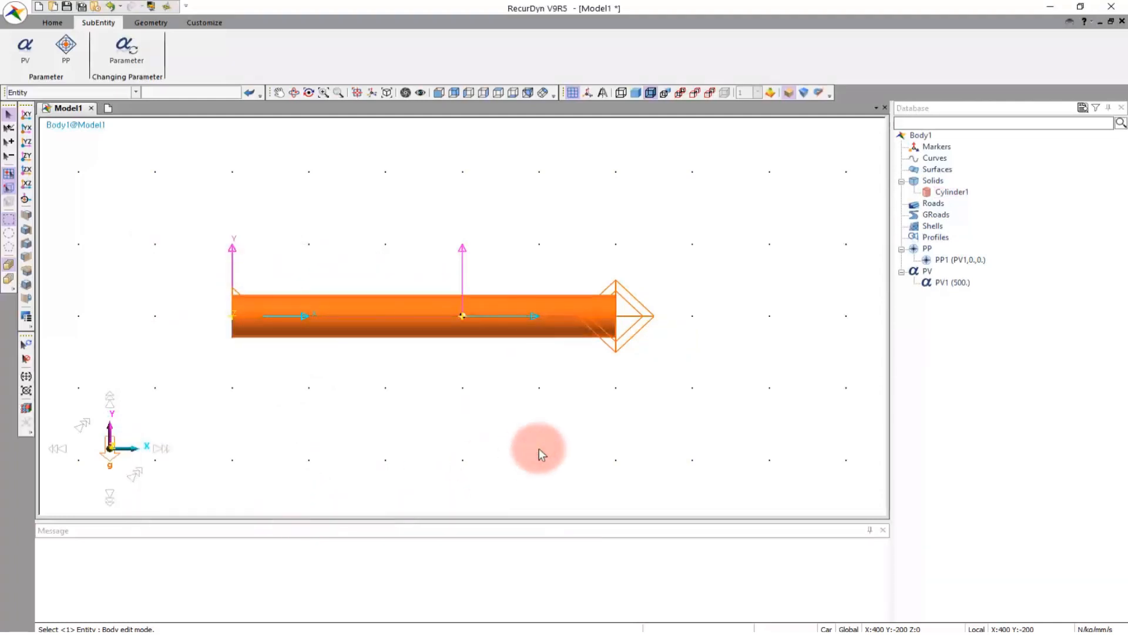
- Leave body editing and return to the full model
click(449, 450)
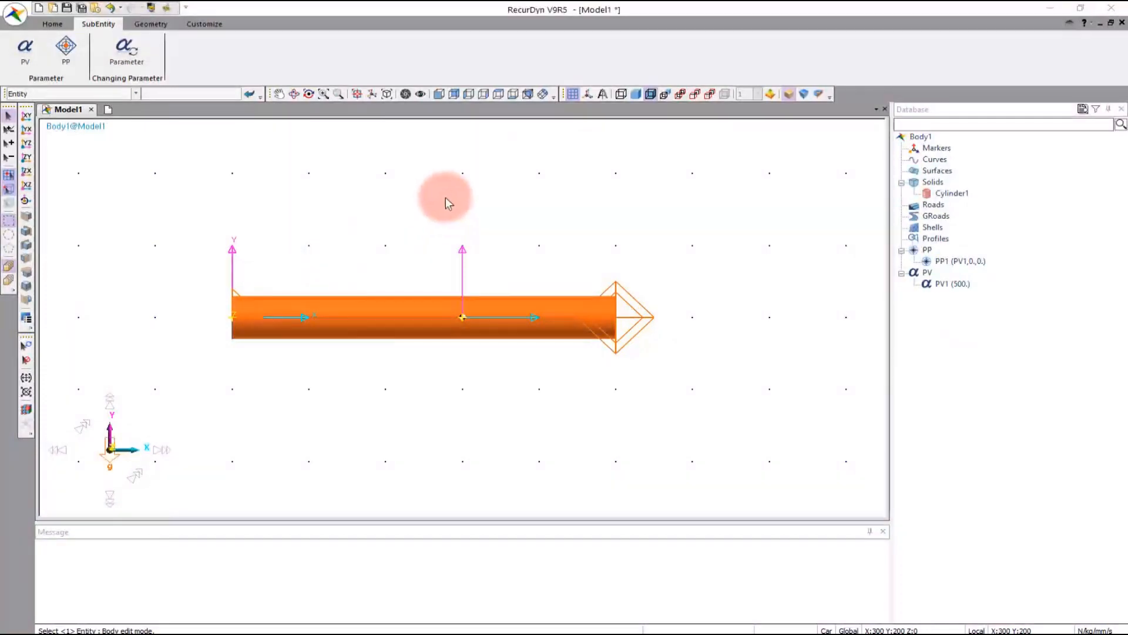
right_click(446, 198)
click(511, 207)
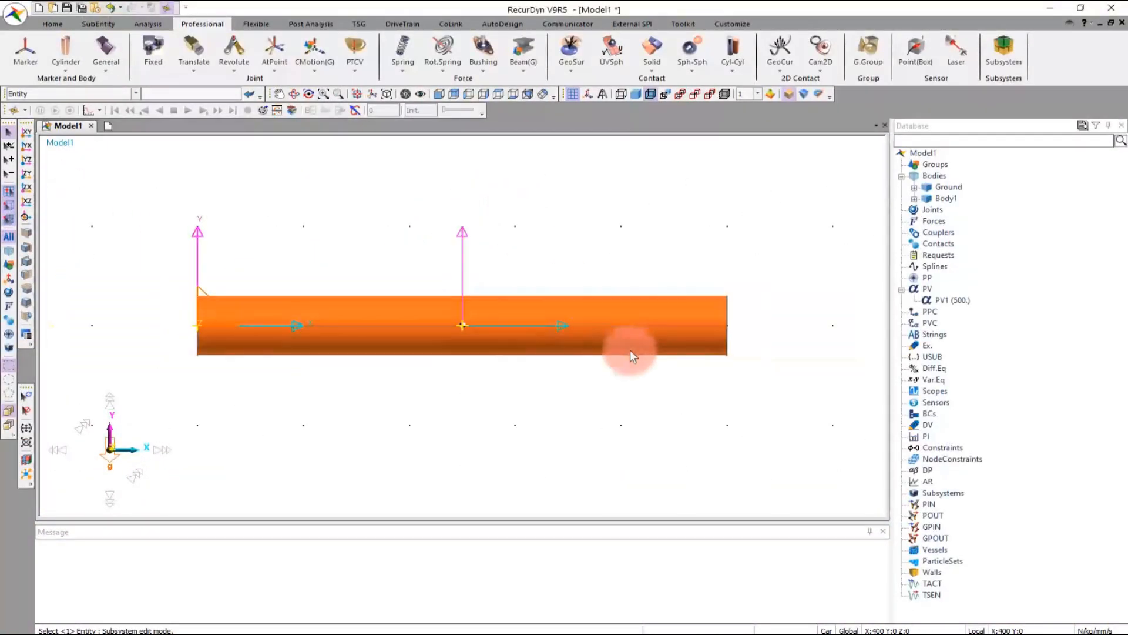
- Add a model-level parametric value connector and assign the model's PV1 as its value
click(964, 300)
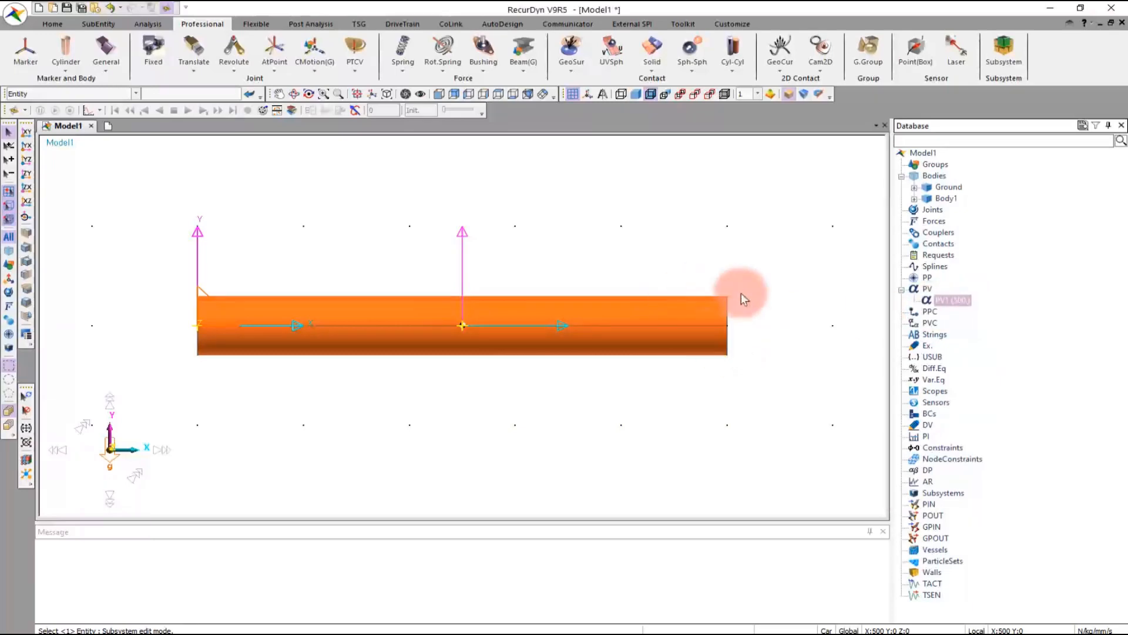
click(621, 218)
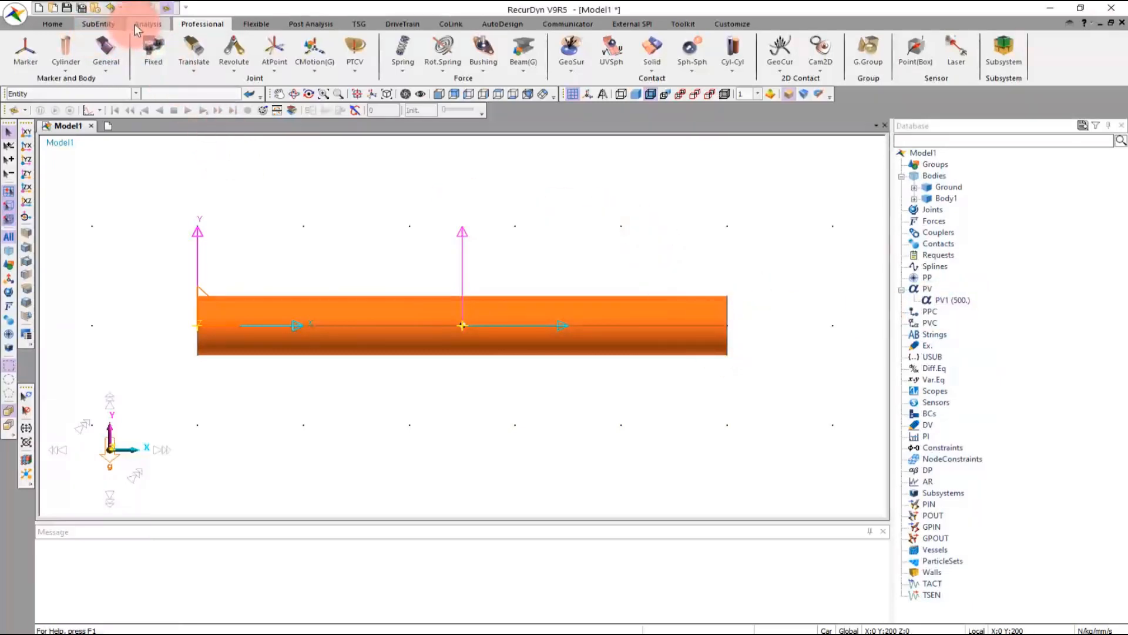
click(101, 26)
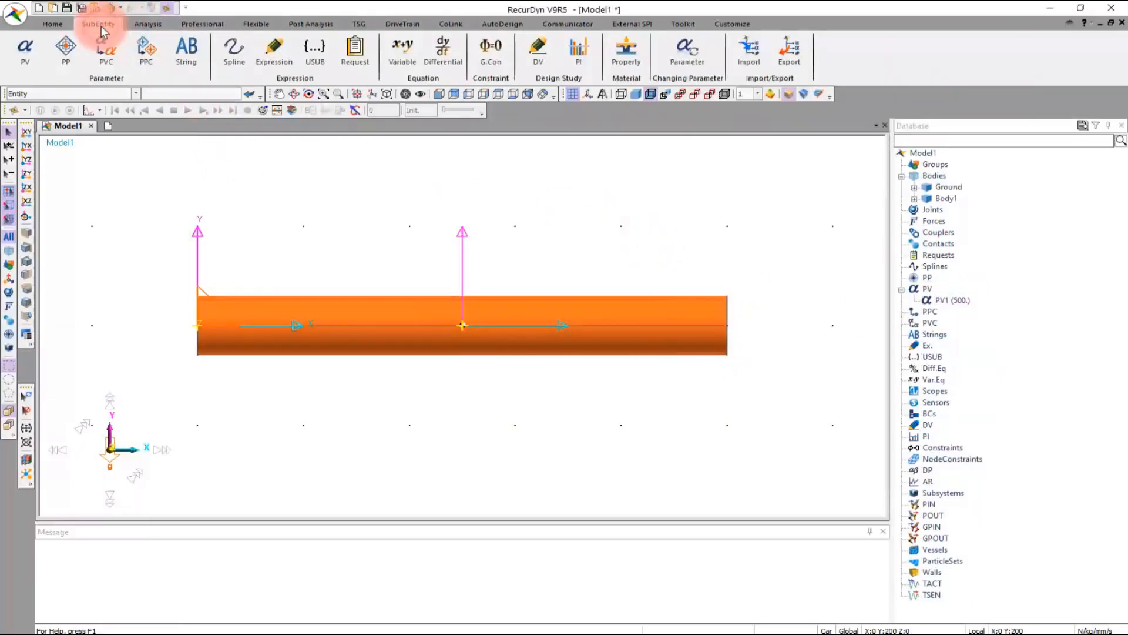
click(104, 58)
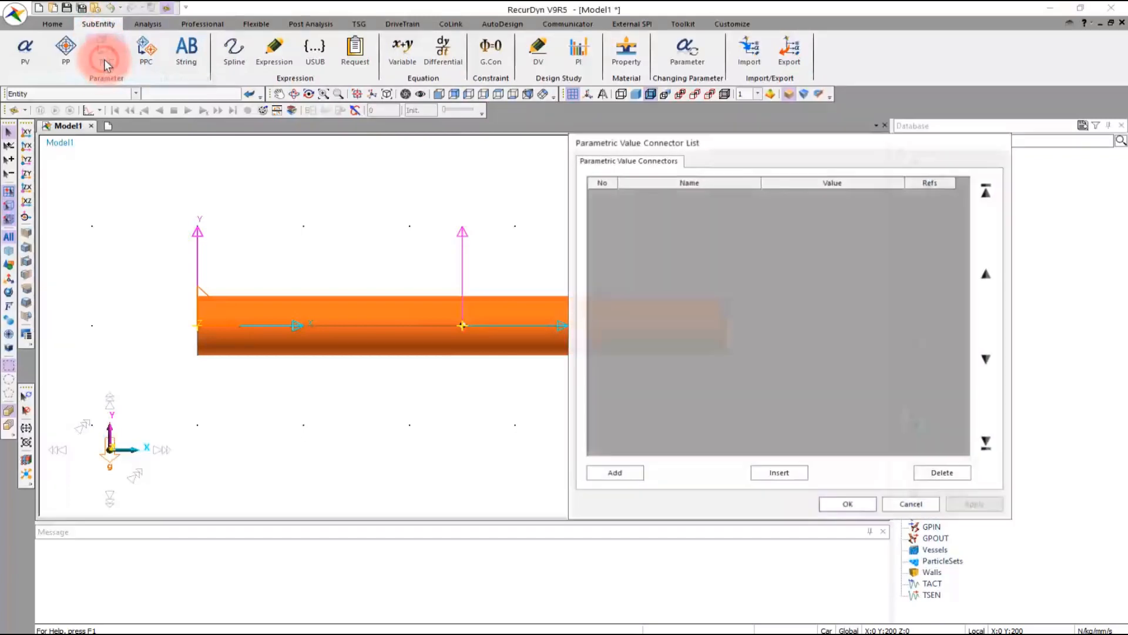
drag(662, 140, 342, 128)
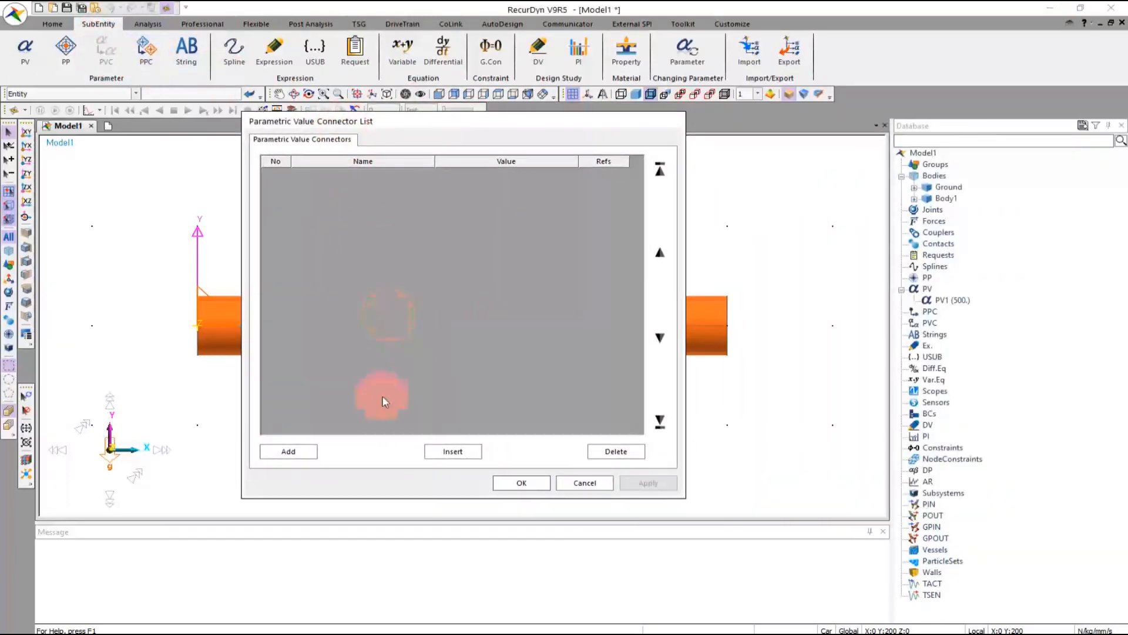
click(292, 451)
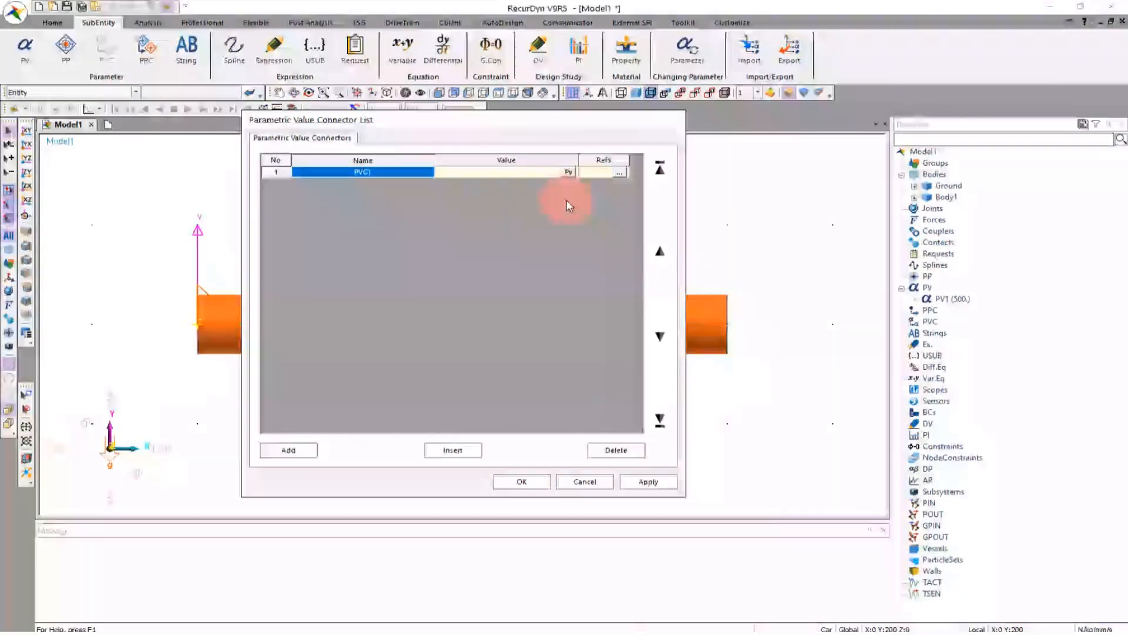
click(568, 173)
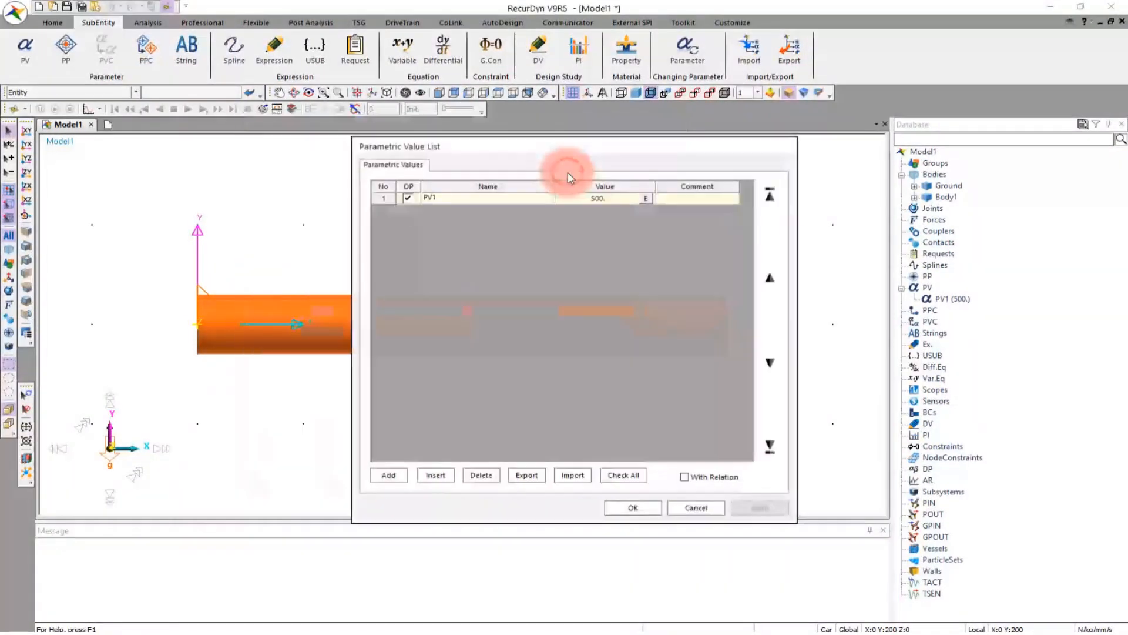
click(498, 199)
click(637, 508)
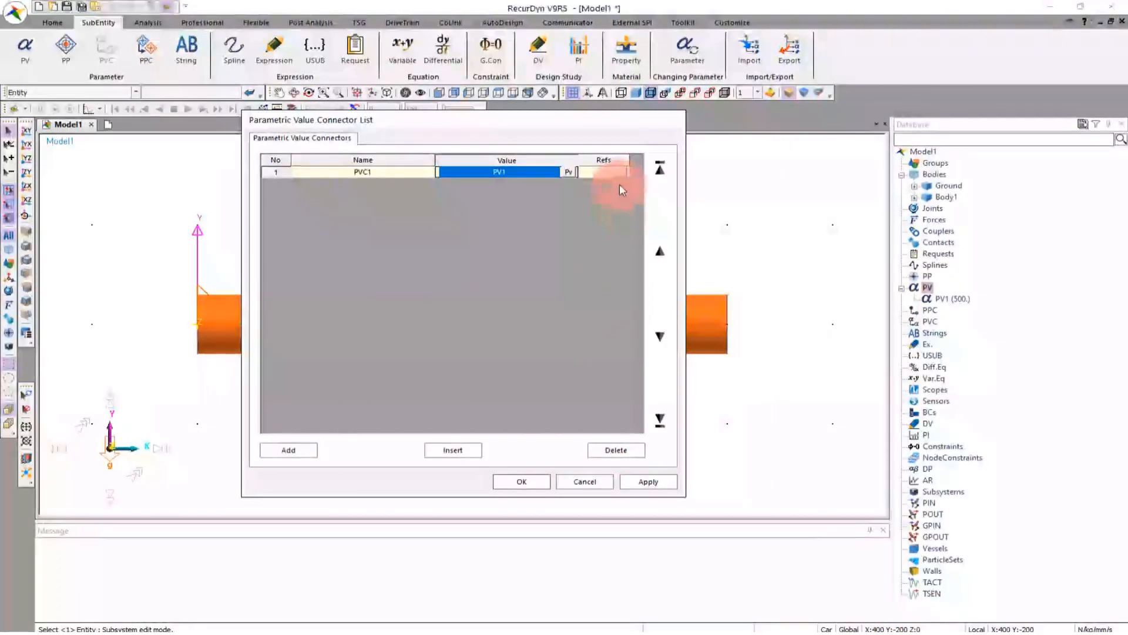
- Reference Body1's PV1 as the connected parametric value of connector PVC1 and accept the connector list
click(620, 173)
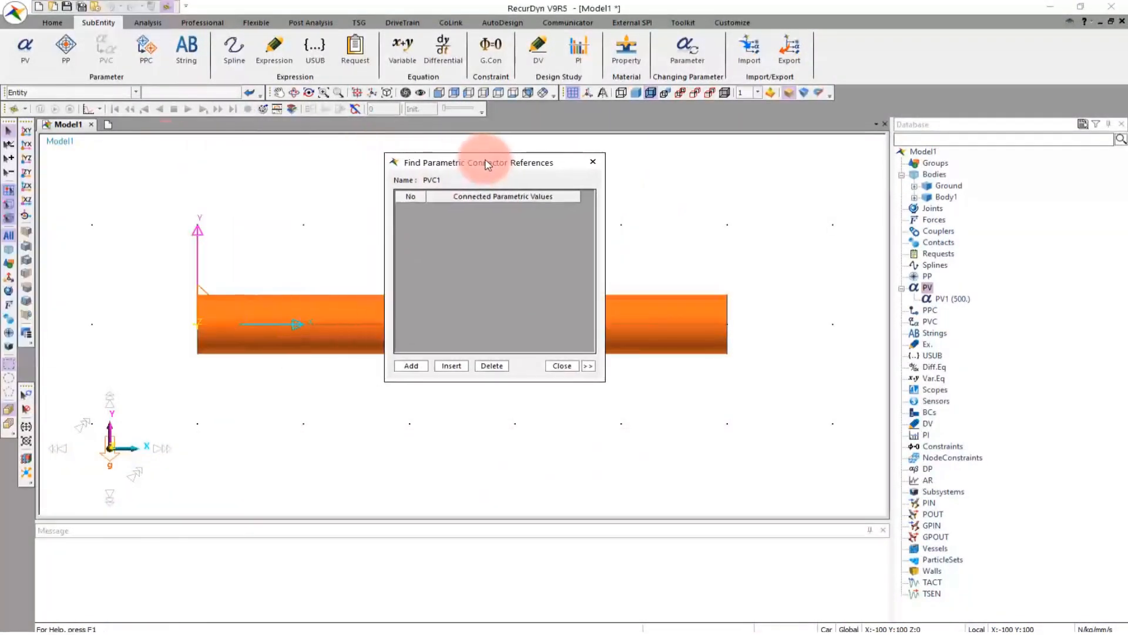
click(591, 365)
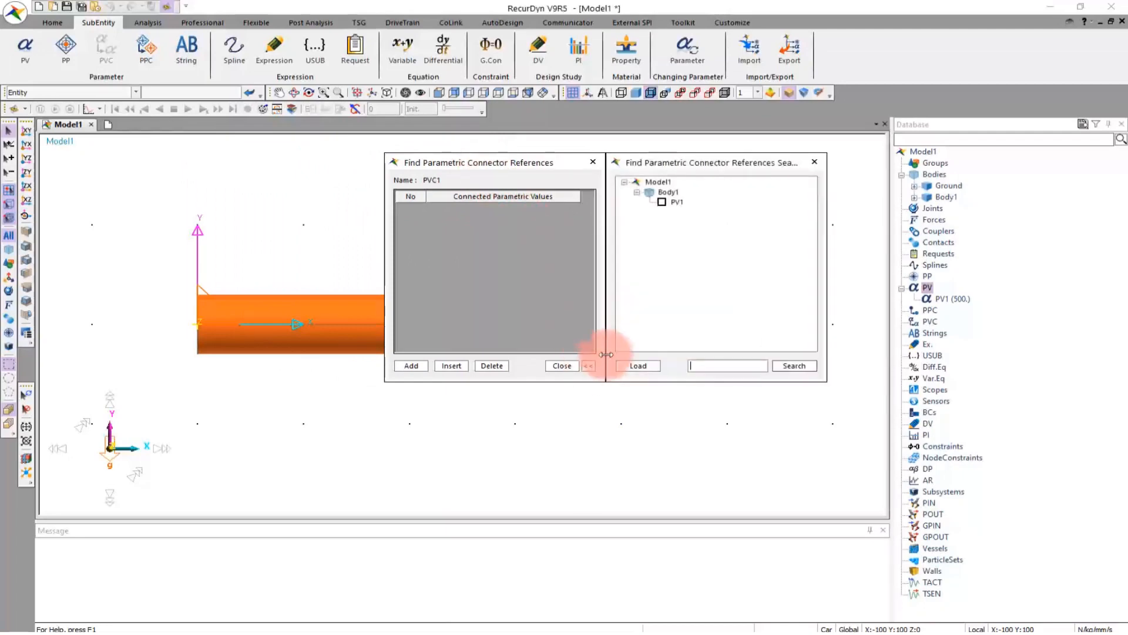
click(662, 202)
click(640, 366)
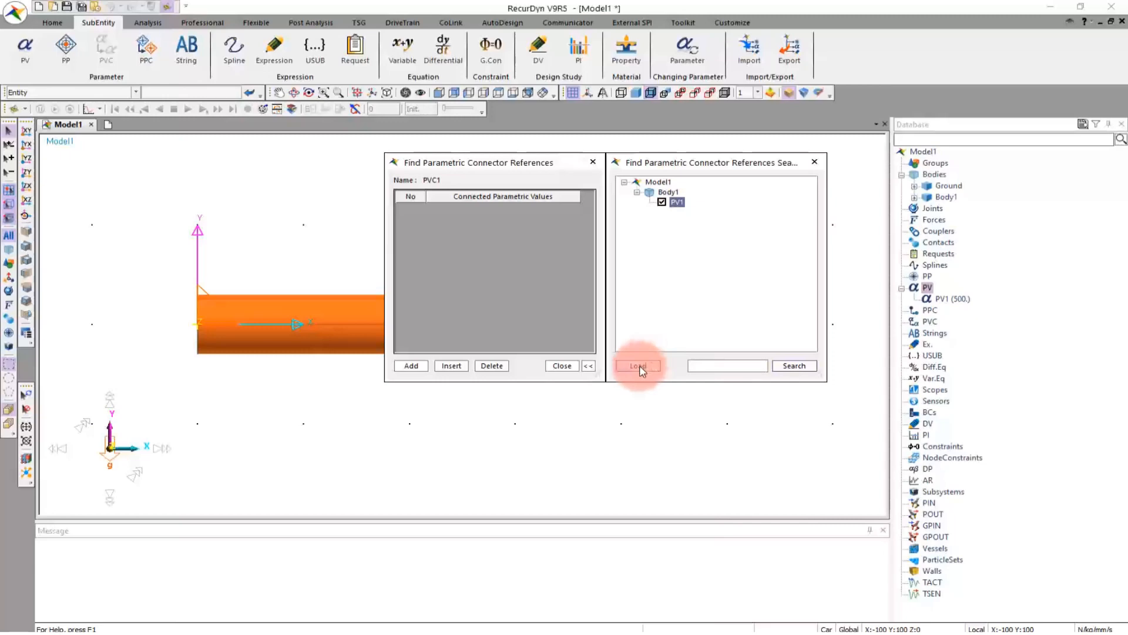
click(587, 369)
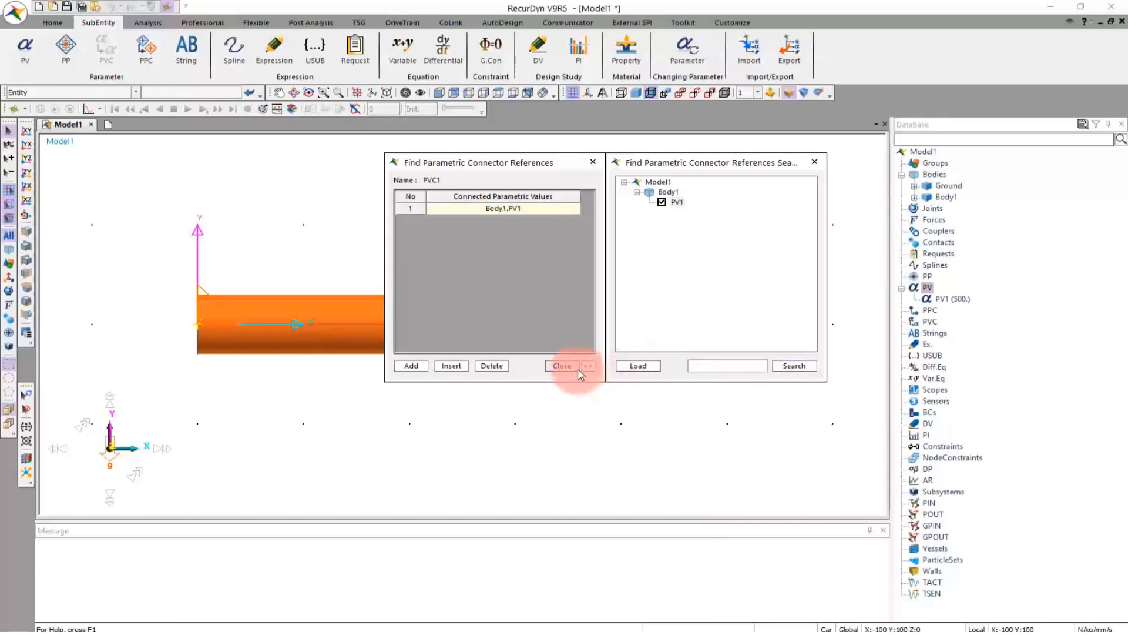
click(475, 209)
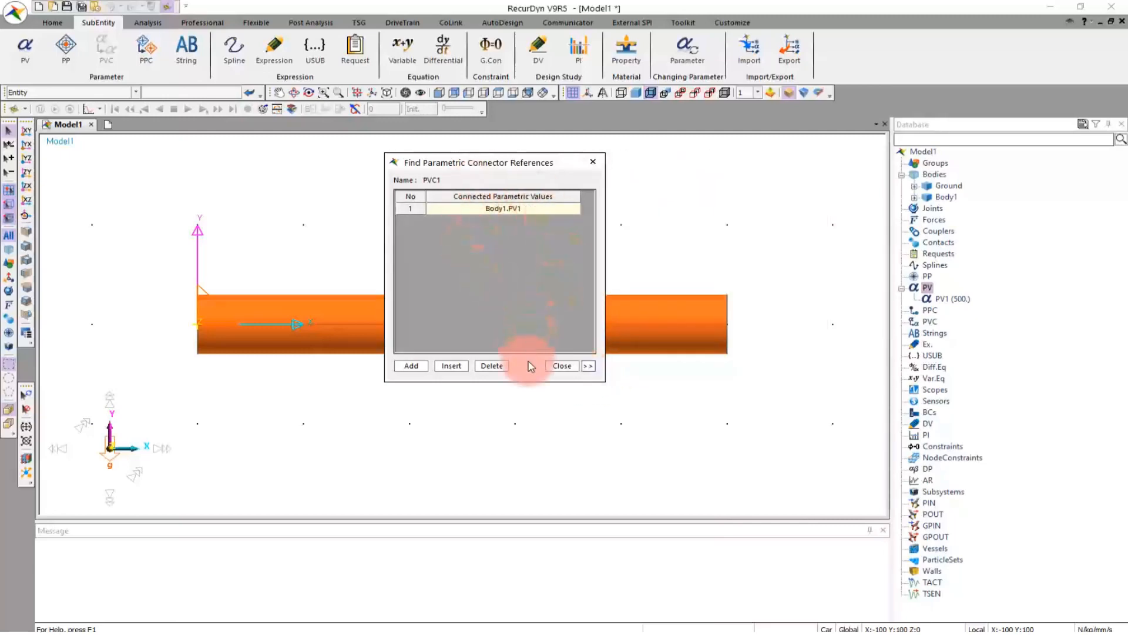
click(562, 367)
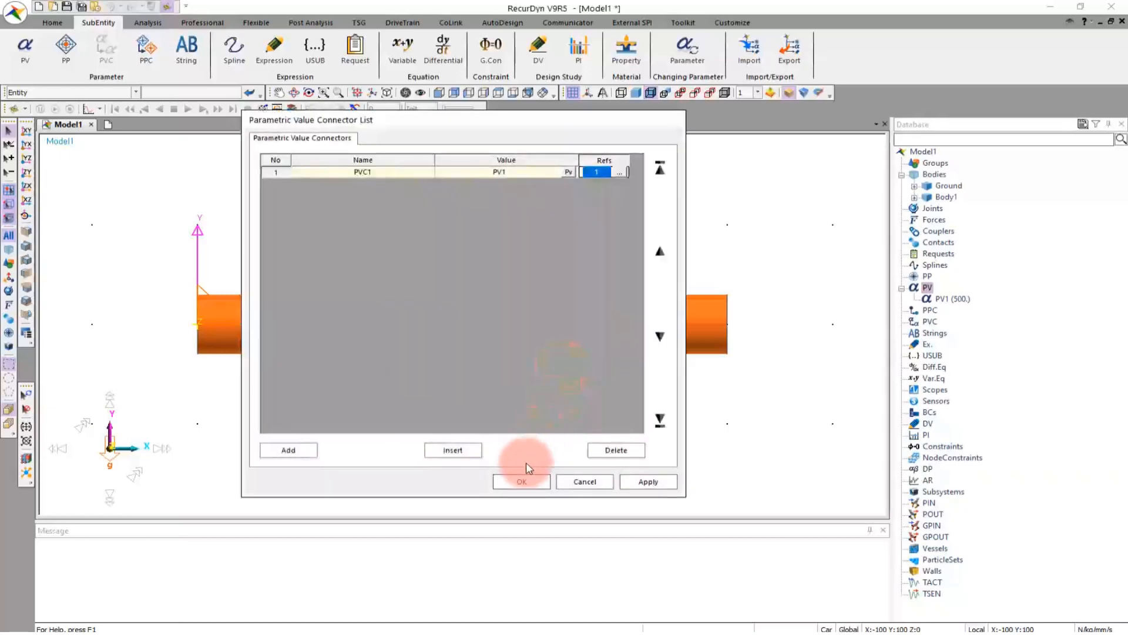
click(521, 482)
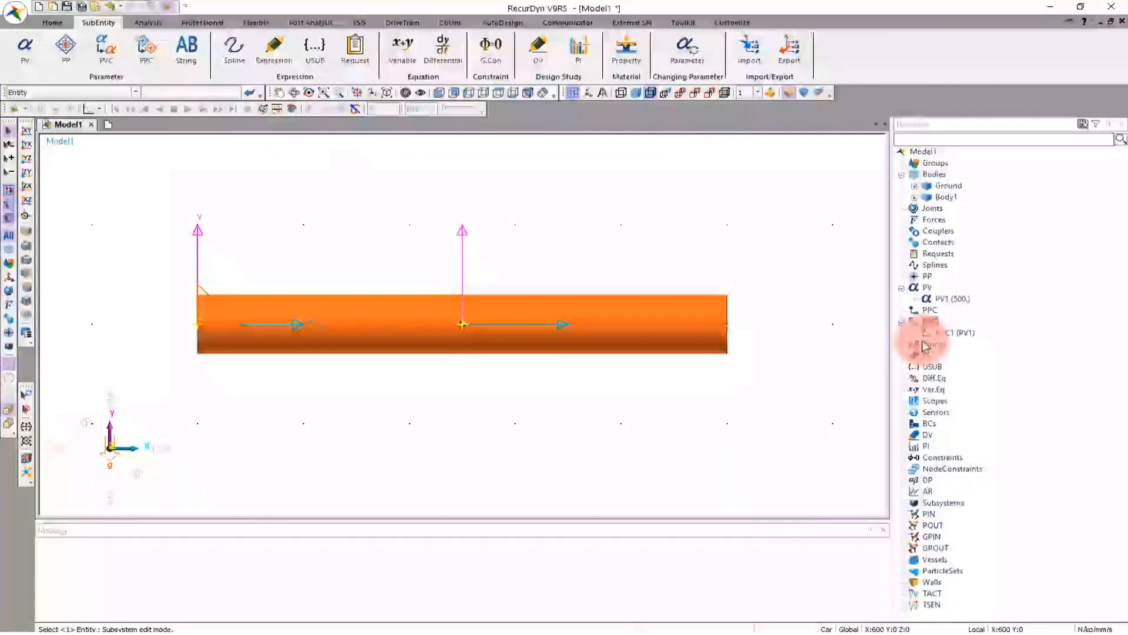
- Edit the model-level parametric value PV1 and apply a value of 200 to resize the cylinder
double_click(951, 299)
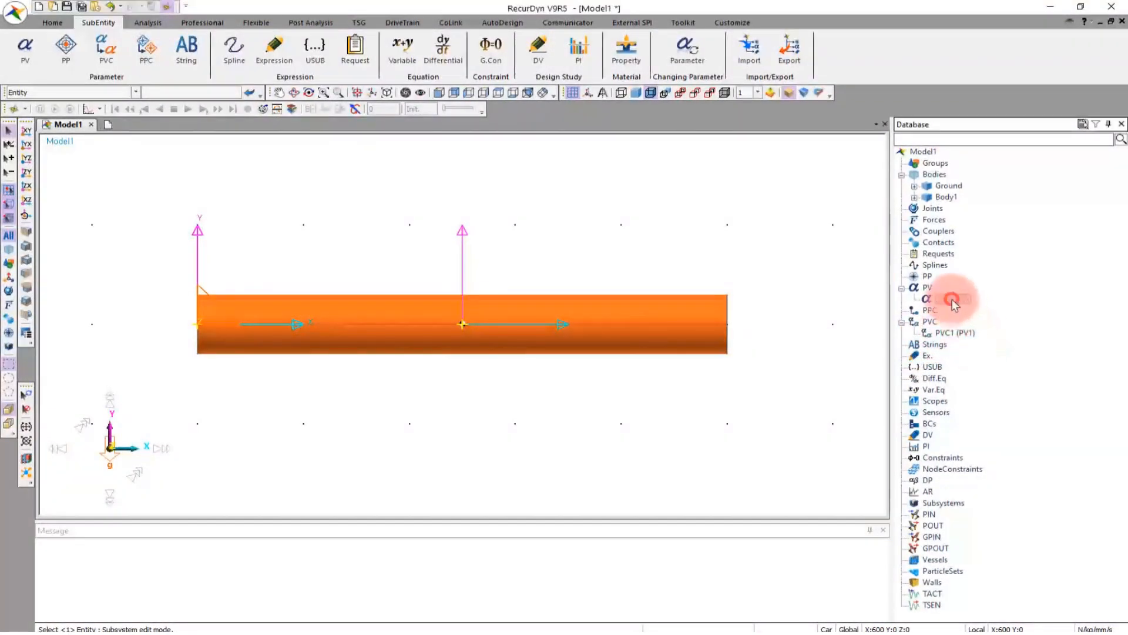
drag(531, 163, 672, 147)
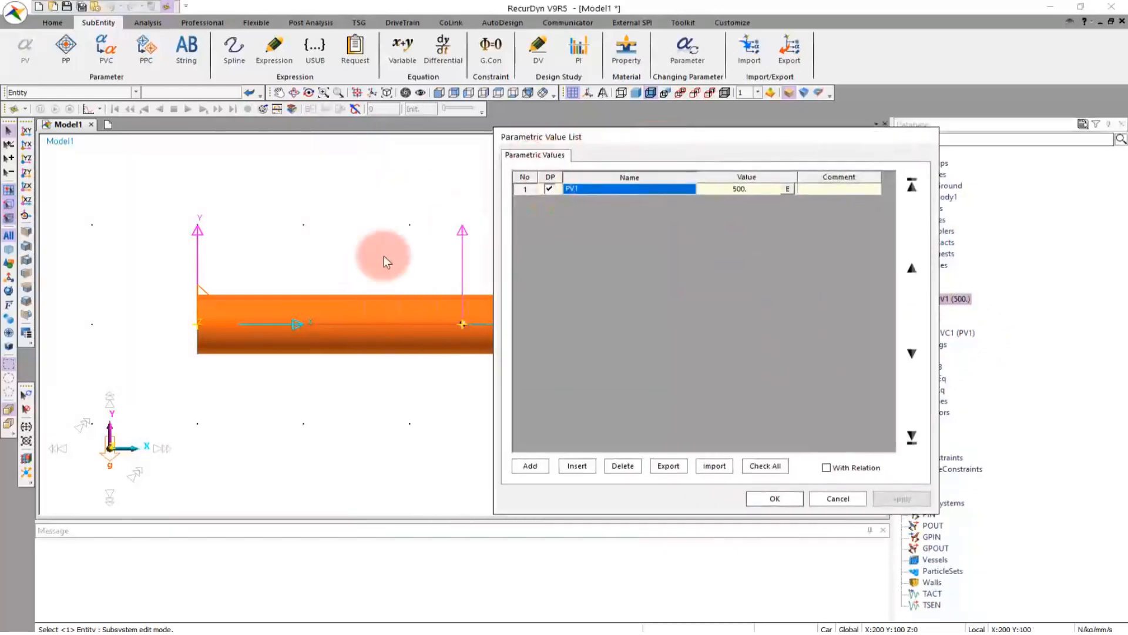
middle_drag(409, 254, 318, 249)
scroll(324, 252, down, 4)
scroll(325, 253, down, 3)
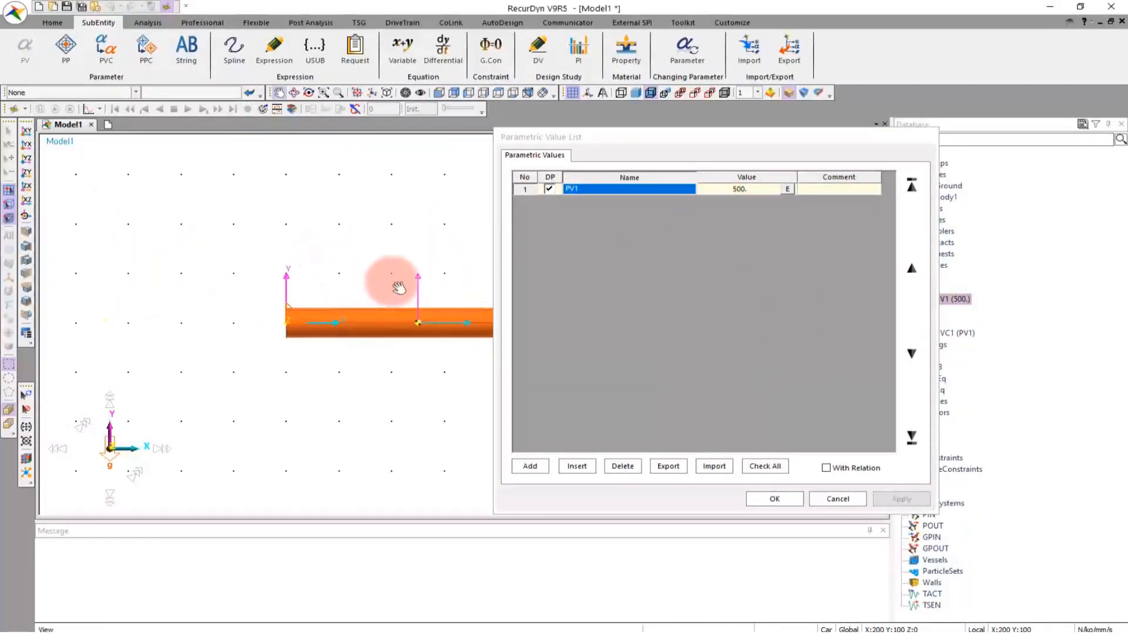
middle_drag(397, 283, 304, 294)
click(759, 188)
drag(760, 188, 699, 192)
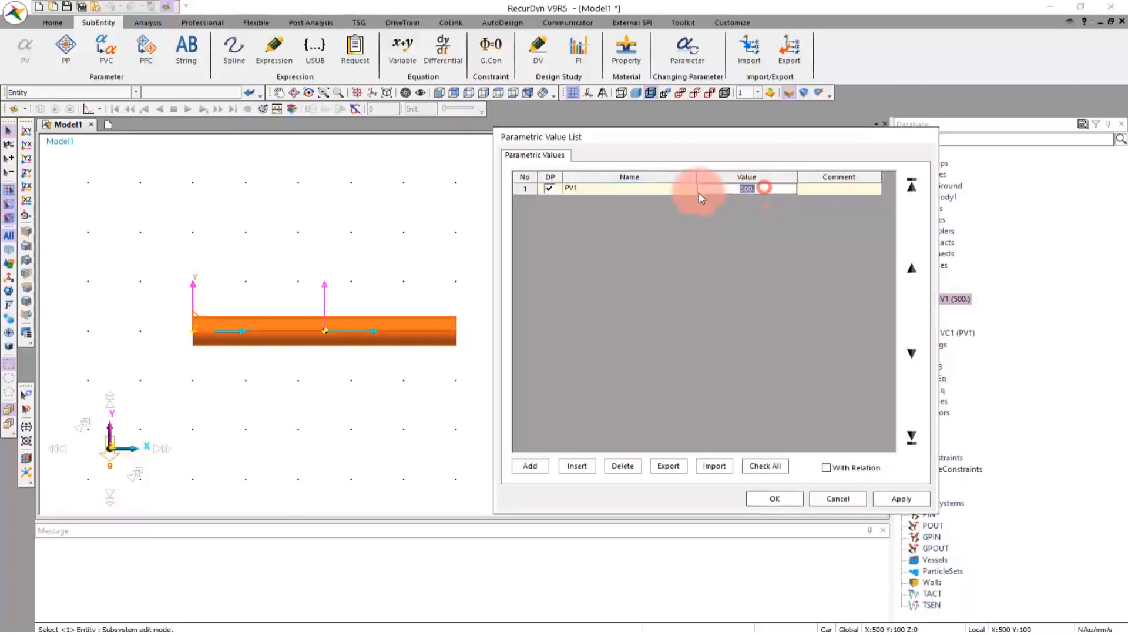
text(200)
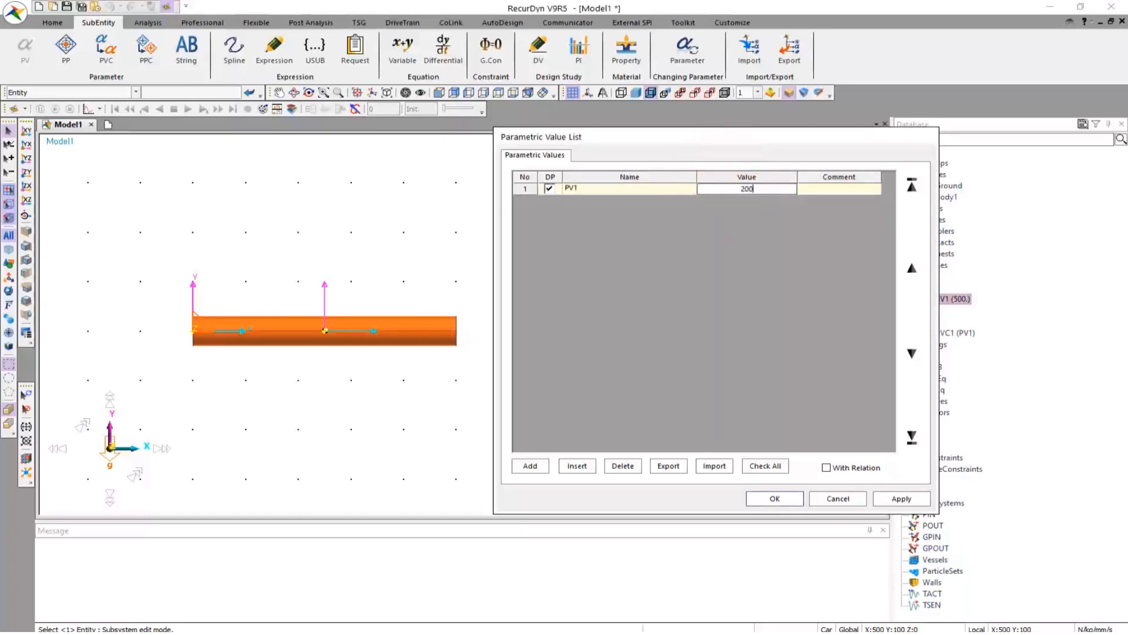
click(769, 328)
click(895, 498)
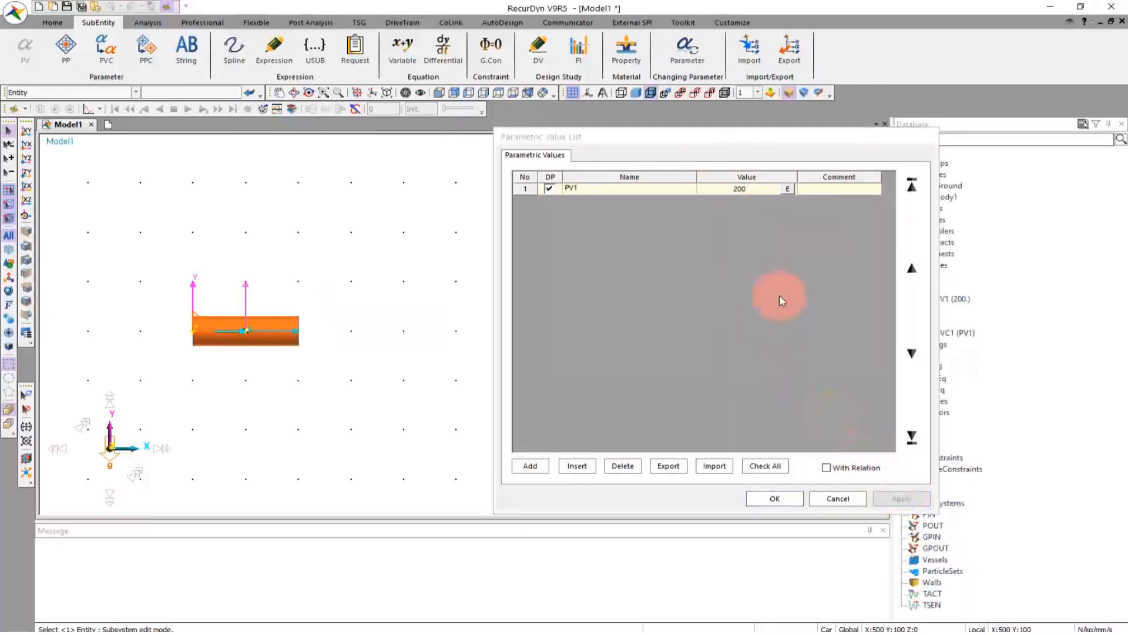
- Set the cylinder's model-level PV1 to 300 and apply it
click(764, 189)
text(300)
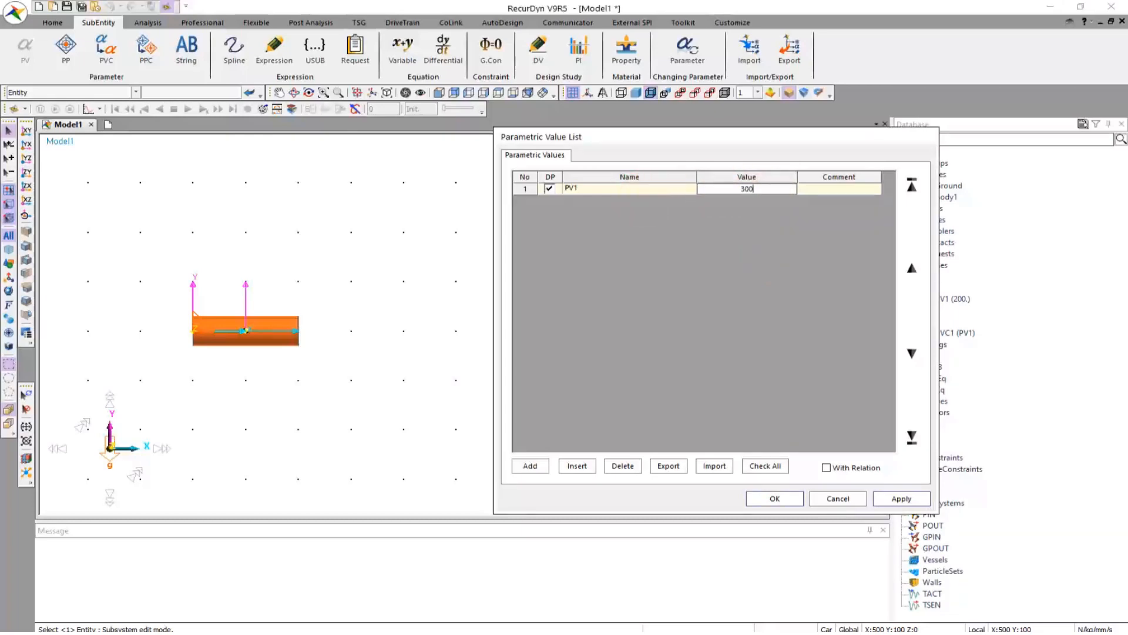
click(826, 402)
click(896, 497)
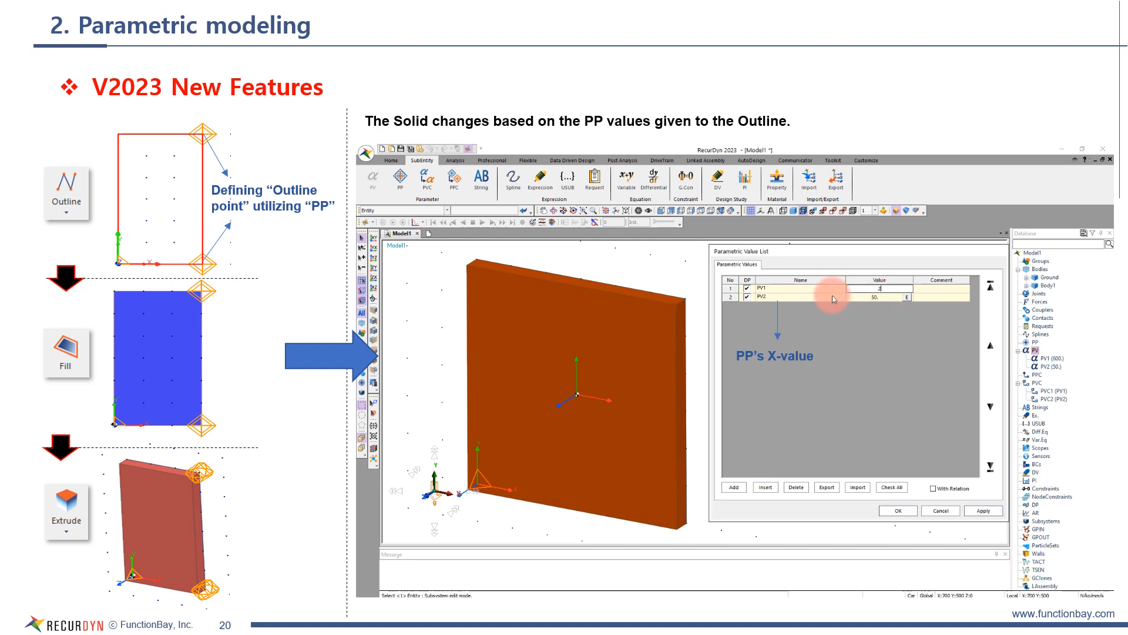
- Try a PV1 value of 200 on the extruded plate and set it to 400
click(972, 509)
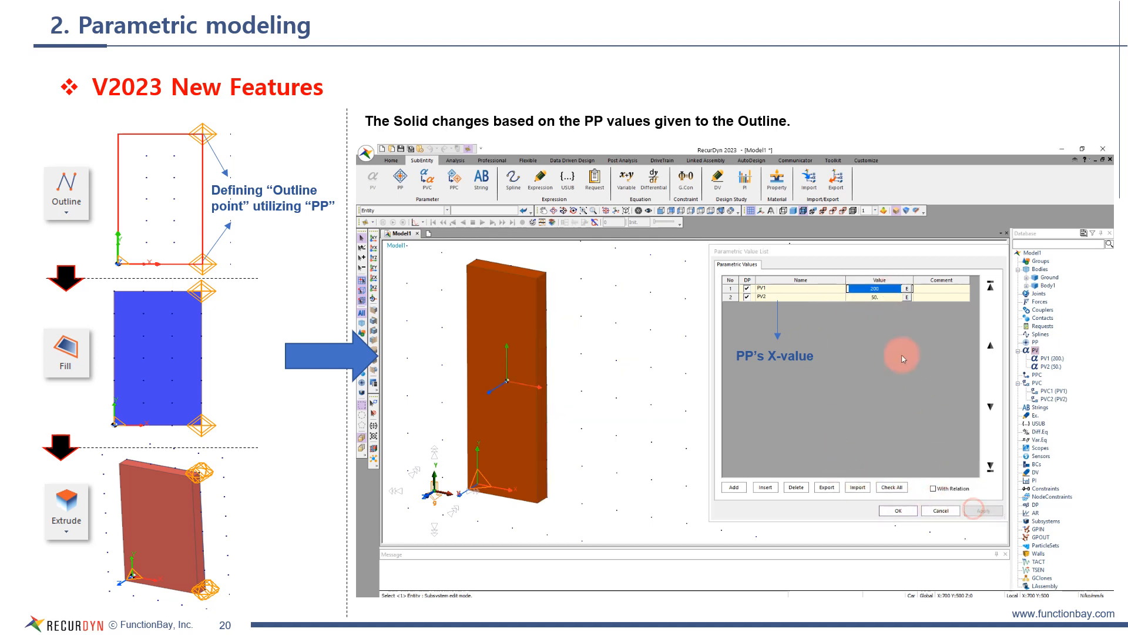
double_click(880, 288)
drag(886, 288, 858, 293)
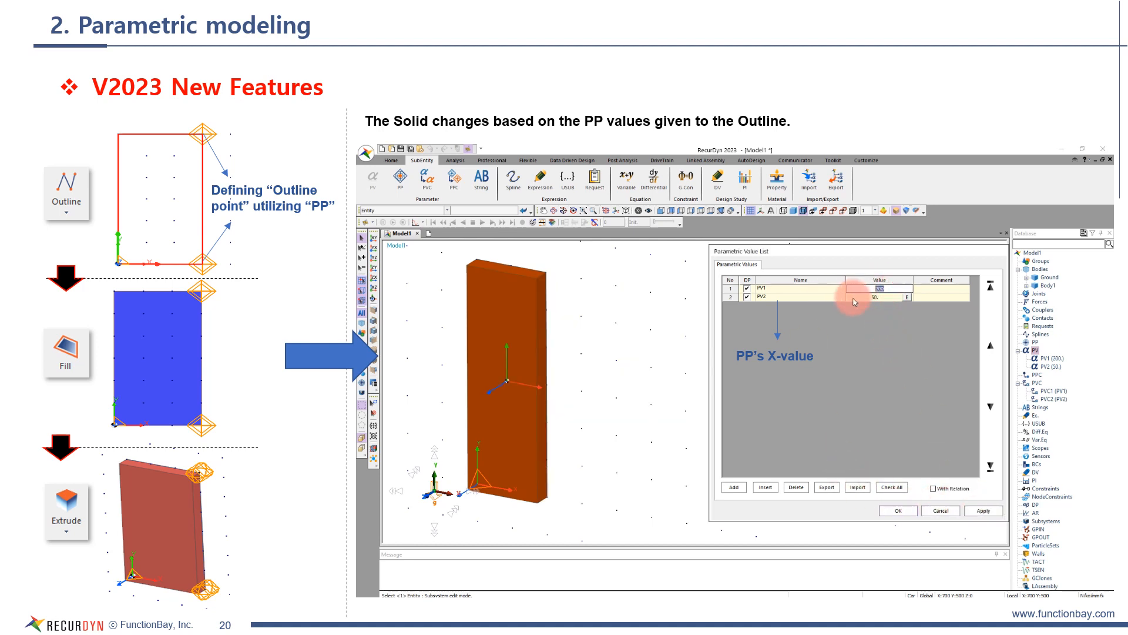
text(400)
click(983, 510)
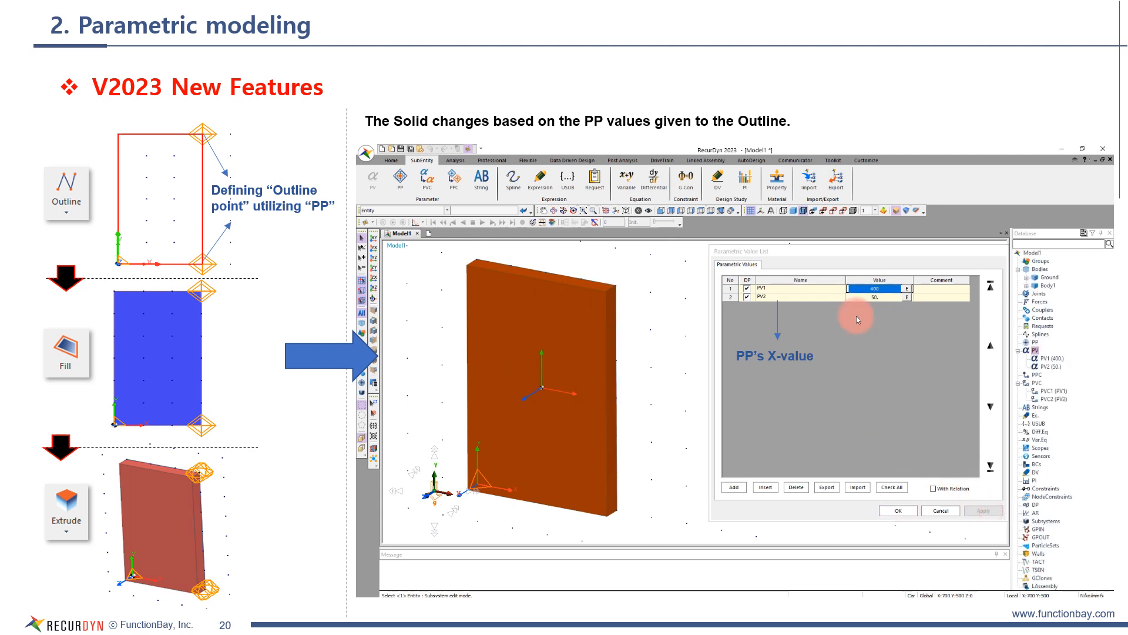
- Set the plate's PV2 to 200 and apply the change
click(888, 296)
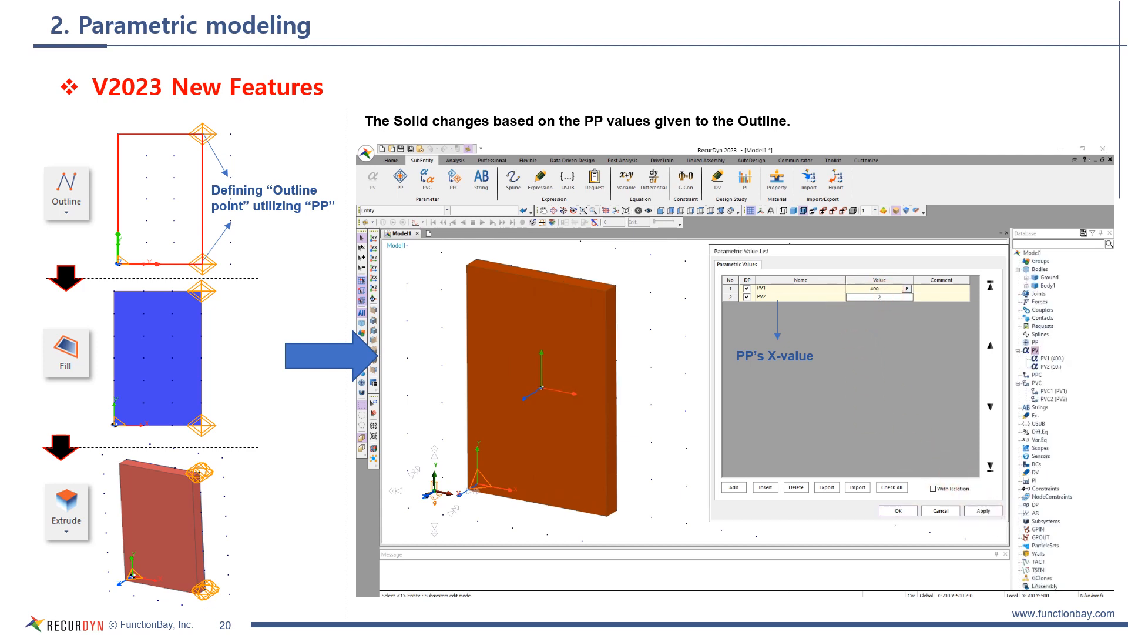
text(200)
click(980, 510)
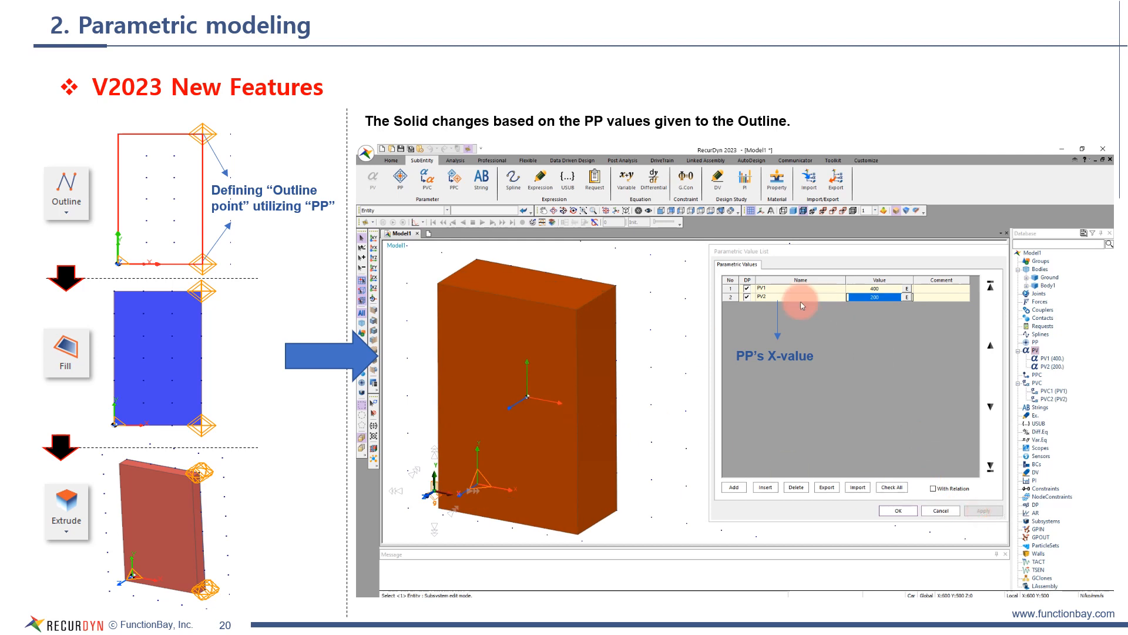
- Set the plate's PV2 to 100 and apply the change
click(886, 299)
text(100)
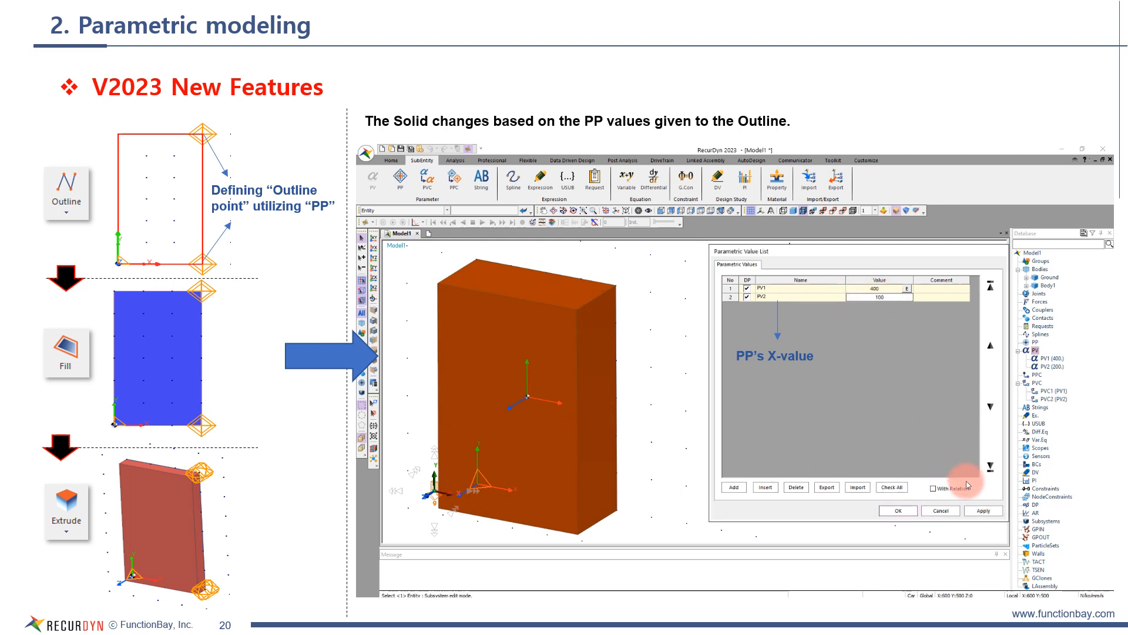
click(977, 510)
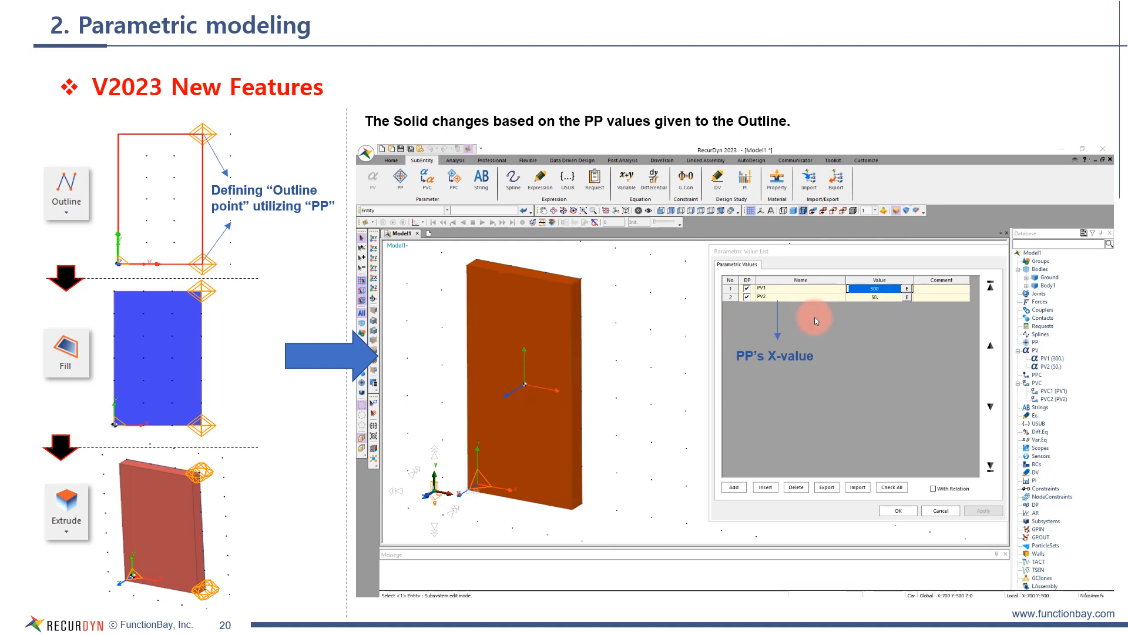
- Set the plate's PV1 to 600 and apply the change
double_click(893, 288)
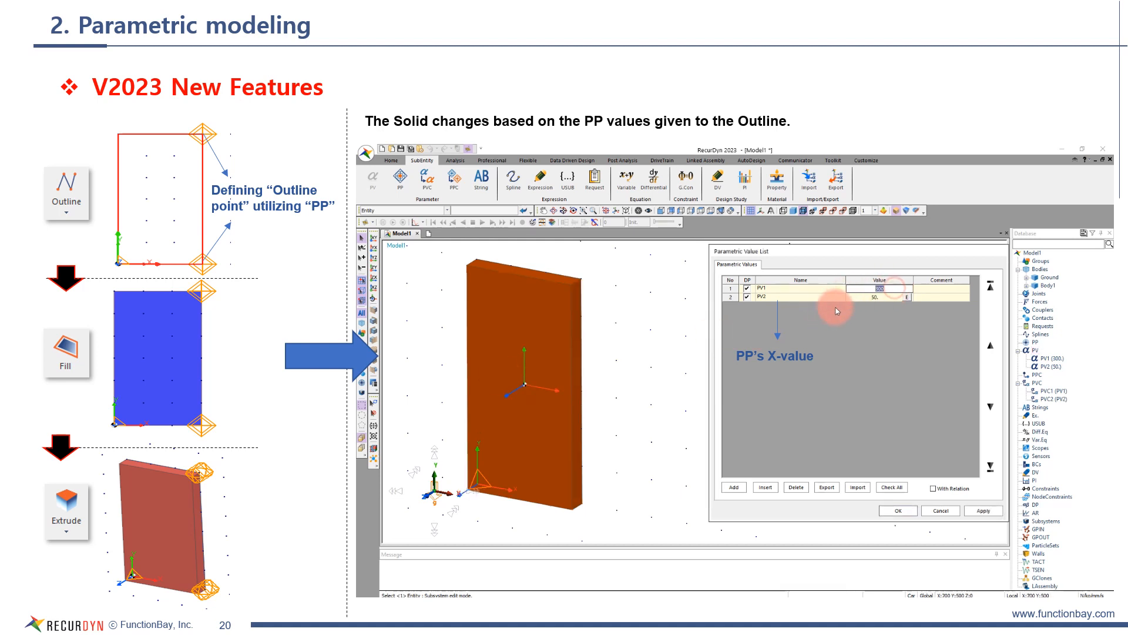
text(600)
click(983, 510)
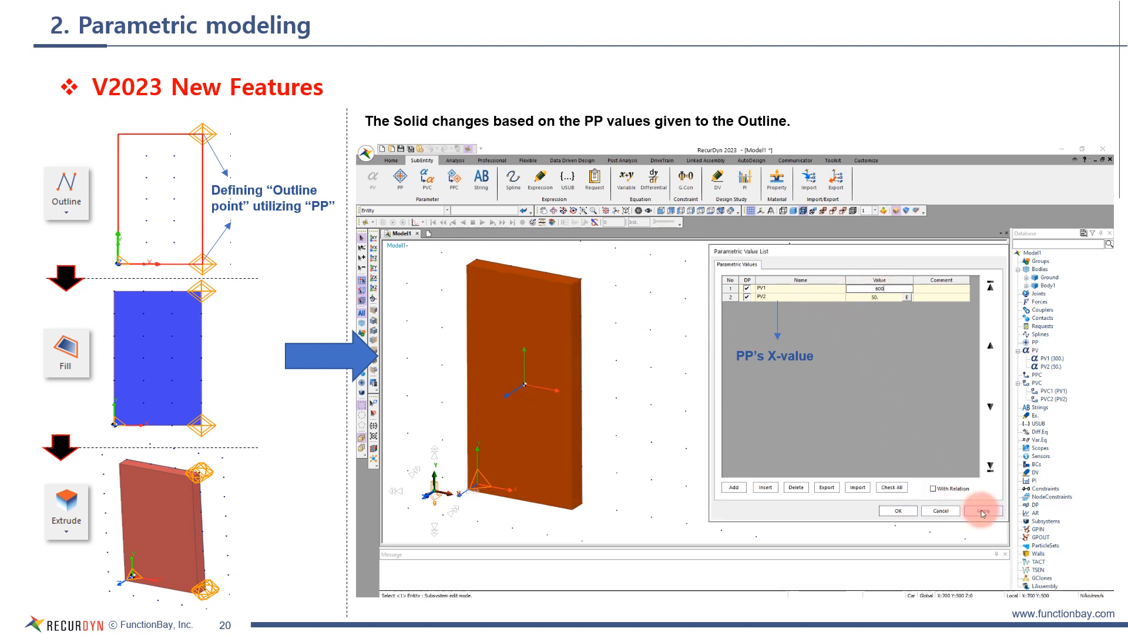
- Set the plate's PV1 to 200 and apply the change
double_click(887, 288)
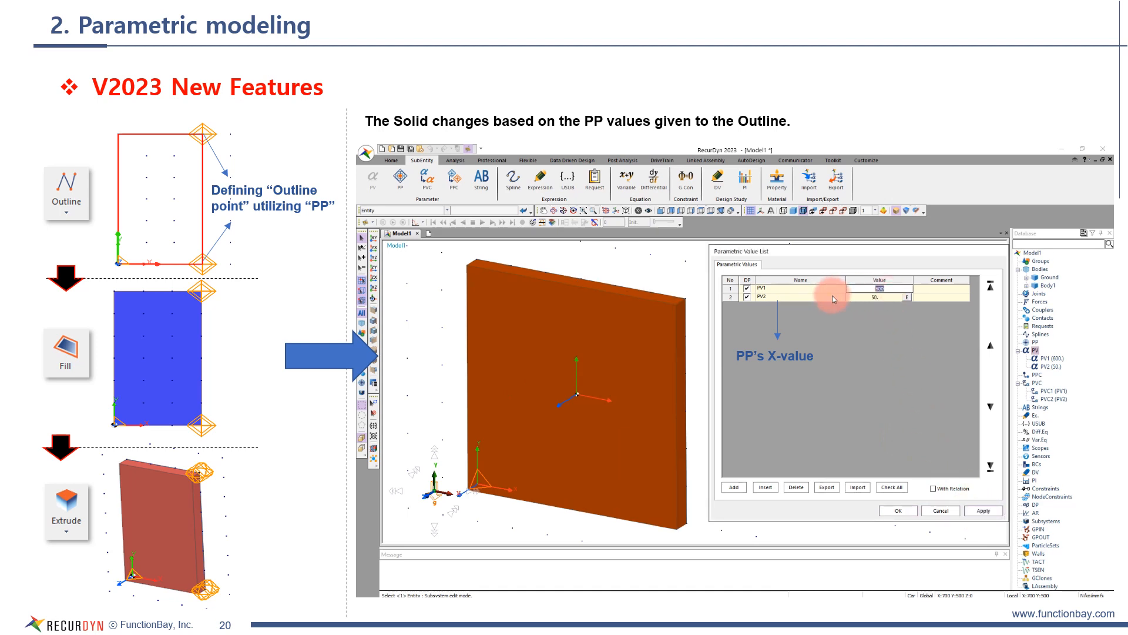
text(200)
click(982, 509)
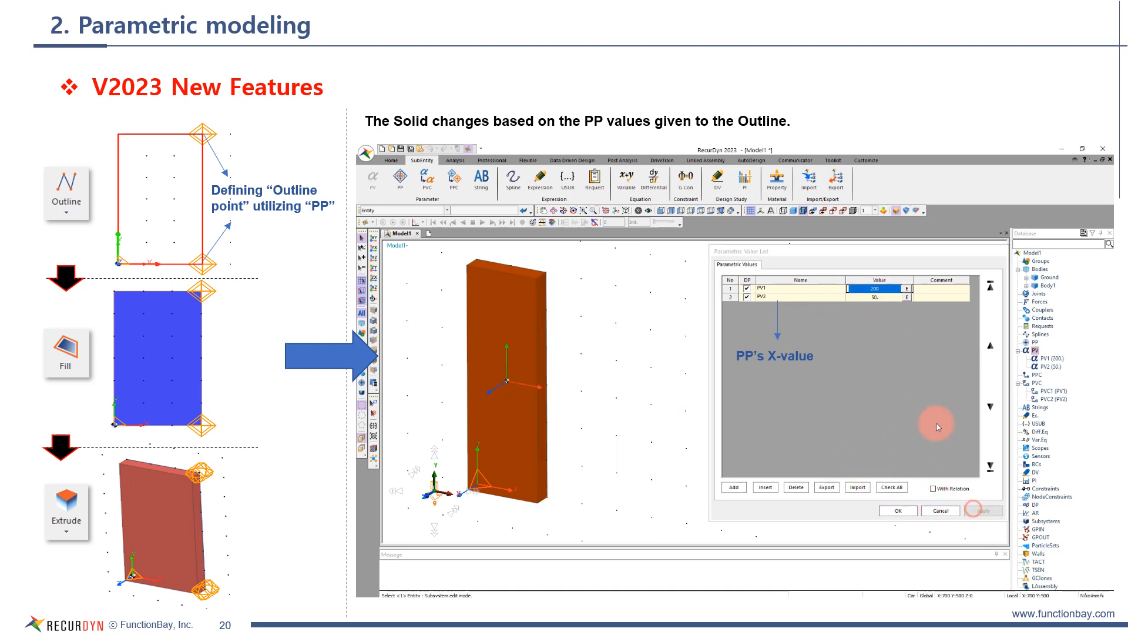
- Set the plate's PV1 to 400 and apply the change
double_click(881, 289)
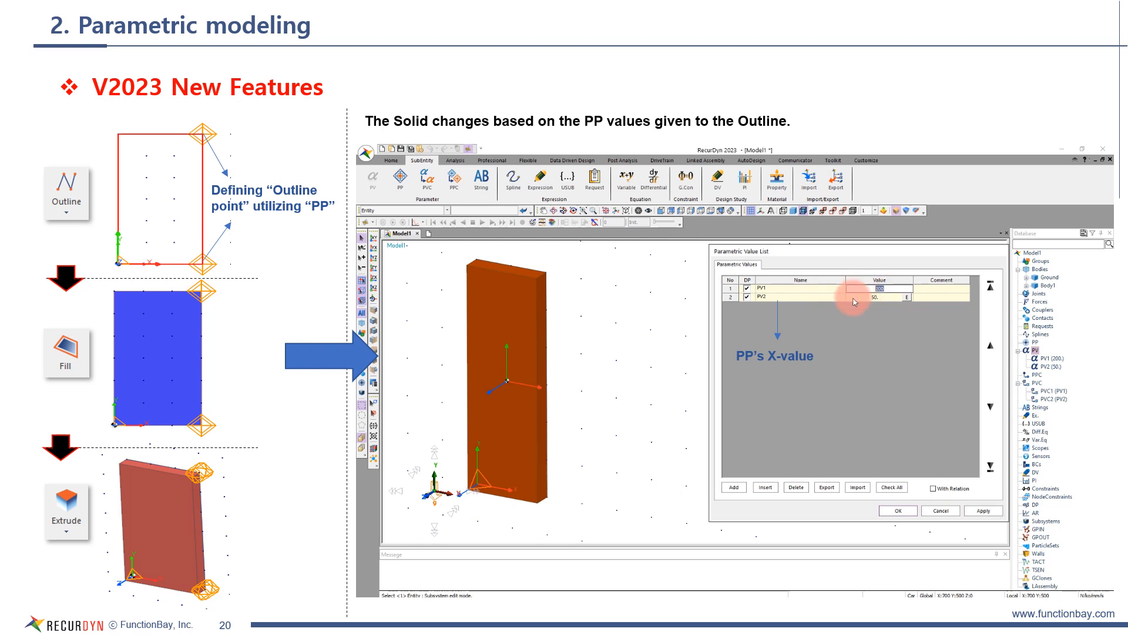
text(400)
click(982, 509)
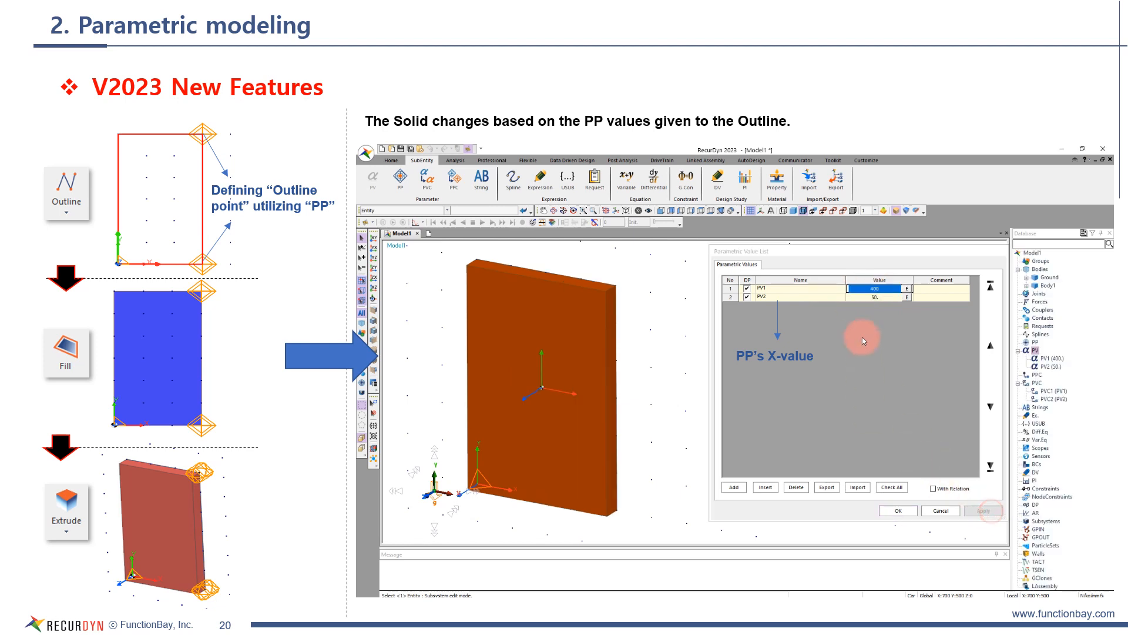
- Apply a value of 200 to PV2 for the extruded plate
double_click(884, 297)
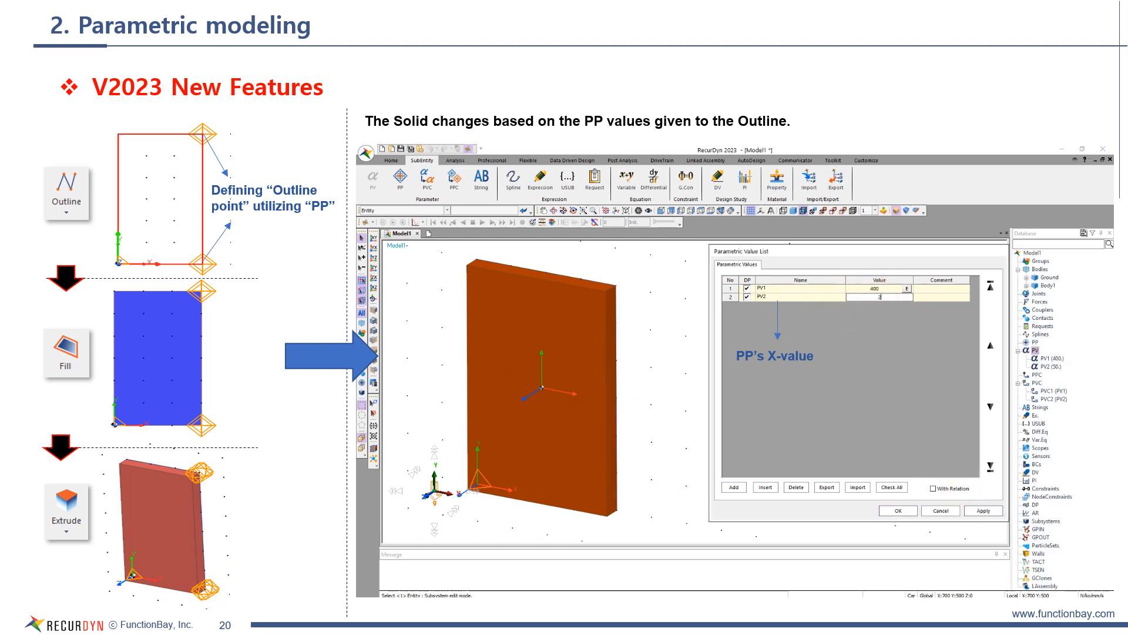
text(200)
click(982, 510)
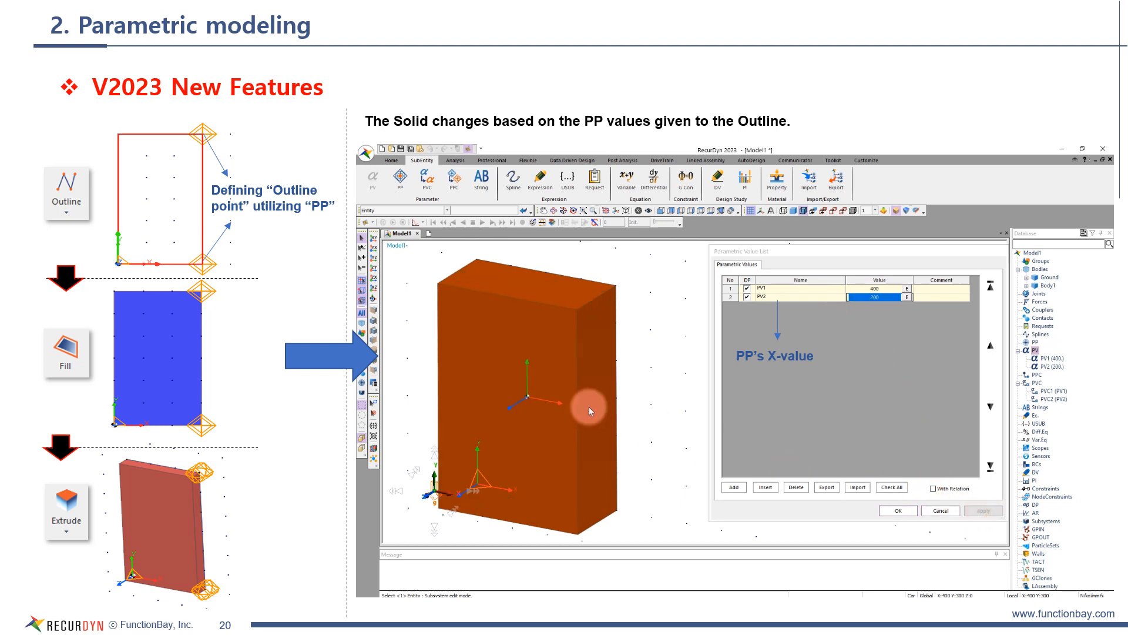
- Apply a value of 100 to PV2 for the extruded plate
double_click(885, 297)
text(100)
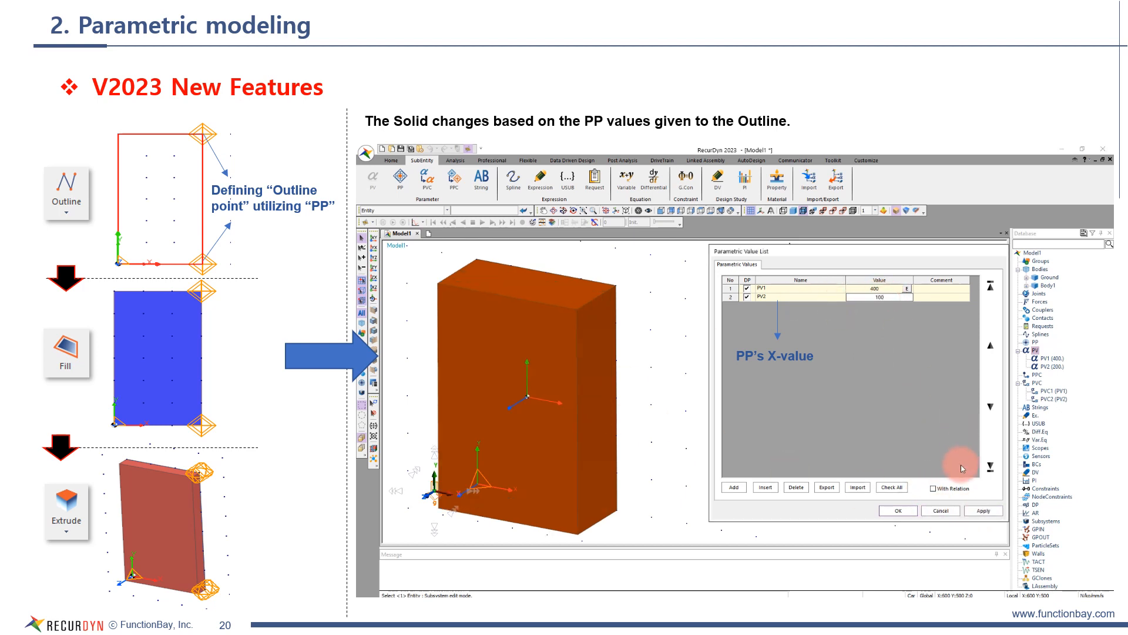
click(982, 510)
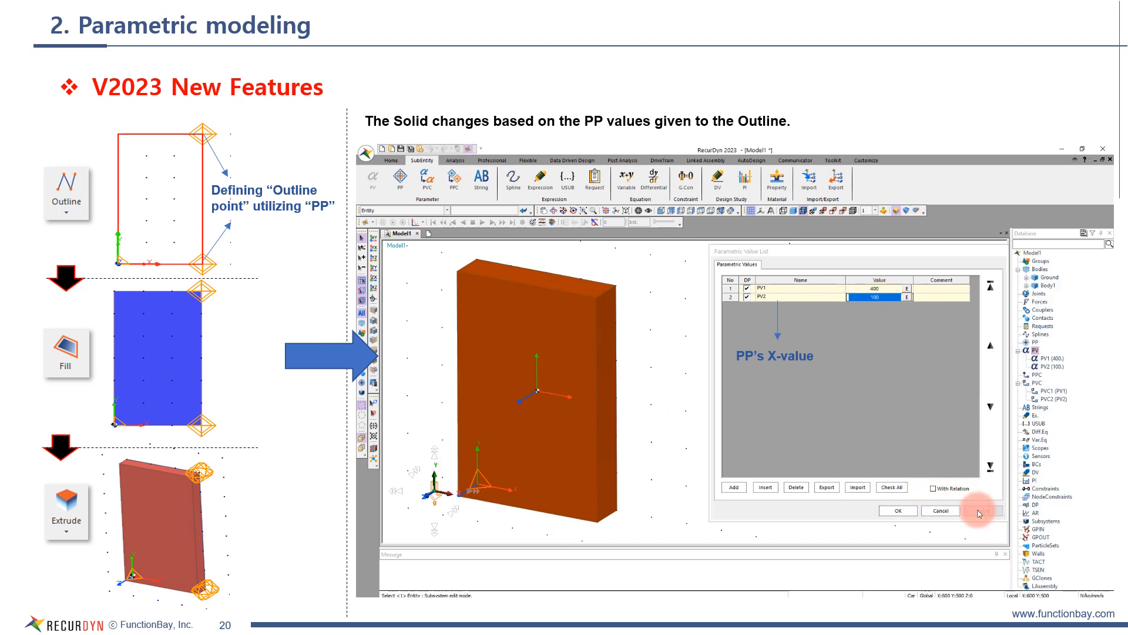